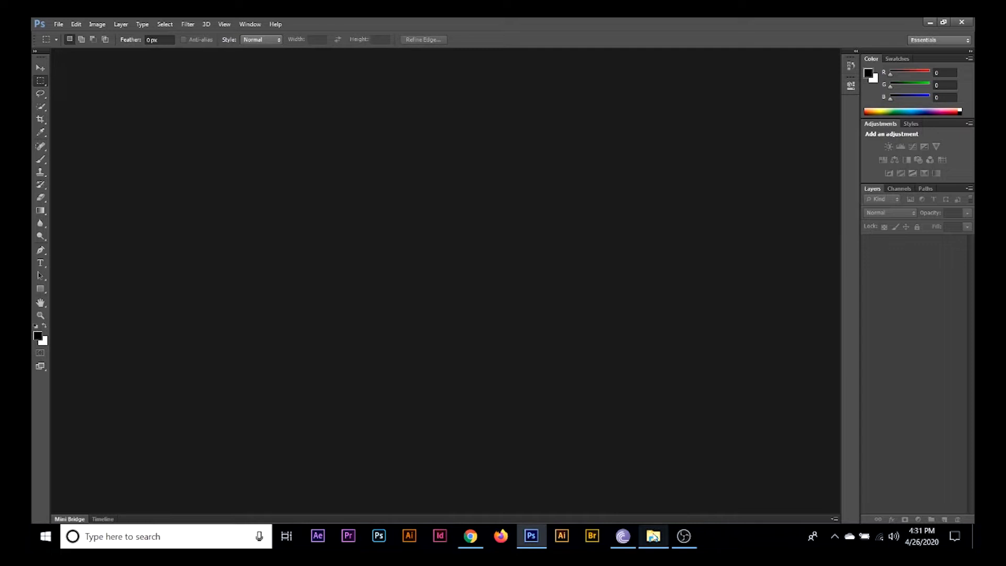
- Open the photo of the woman in the pink overcoat from the "Sample photo for tutorial" folder in Photoshop
{"action": "mouse_move", "coordinate": [652, 545]}
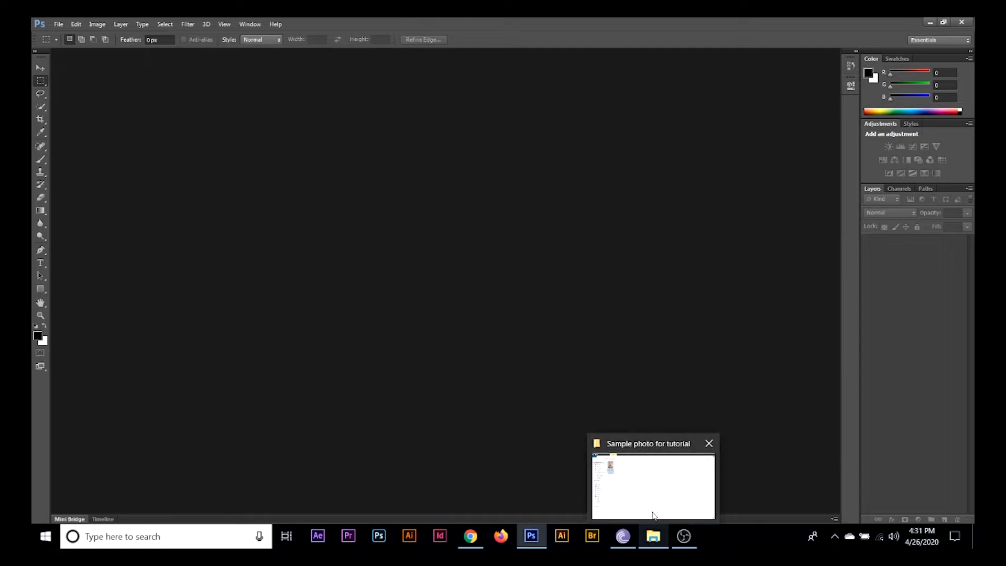
{"action": "left_click", "coordinate": [643, 499]}
{"action": "left_click", "coordinate": [663, 445]}
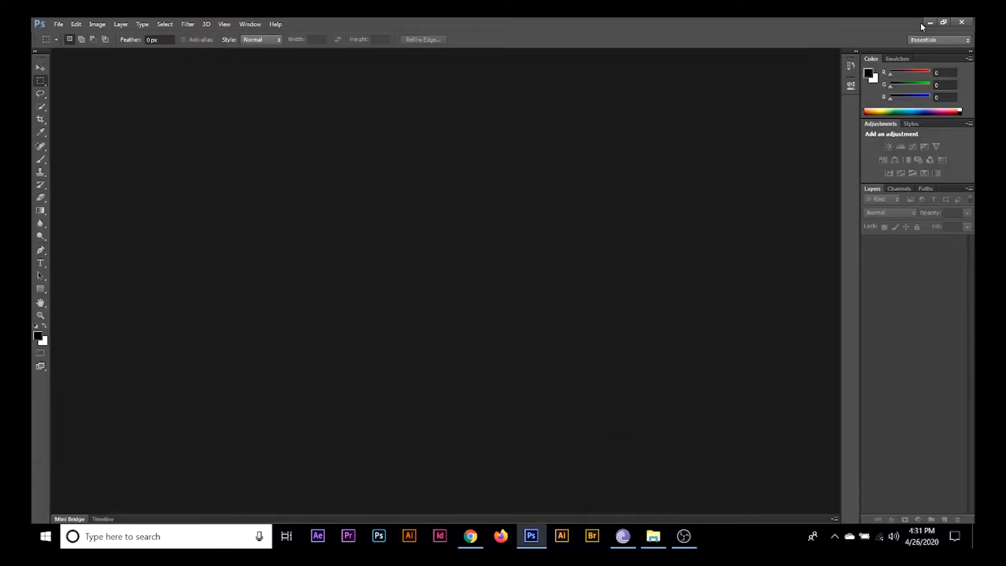
{"action": "left_click", "coordinate": [650, 540]}
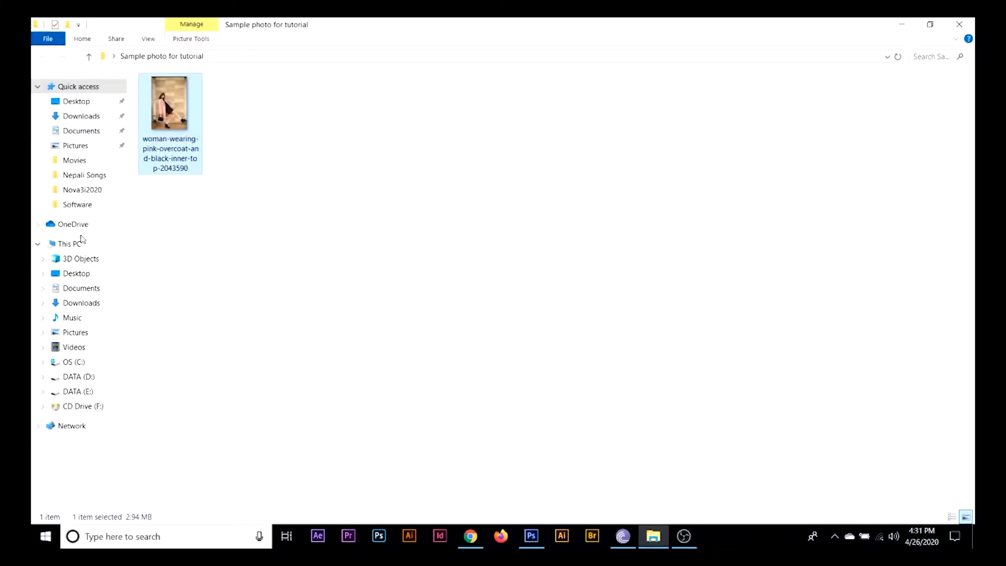
{"action": "left_click", "coordinate": [338, 265]}
{"action": "left_click_drag", "start_coordinate": [162, 130], "coordinate": [481, 254]}
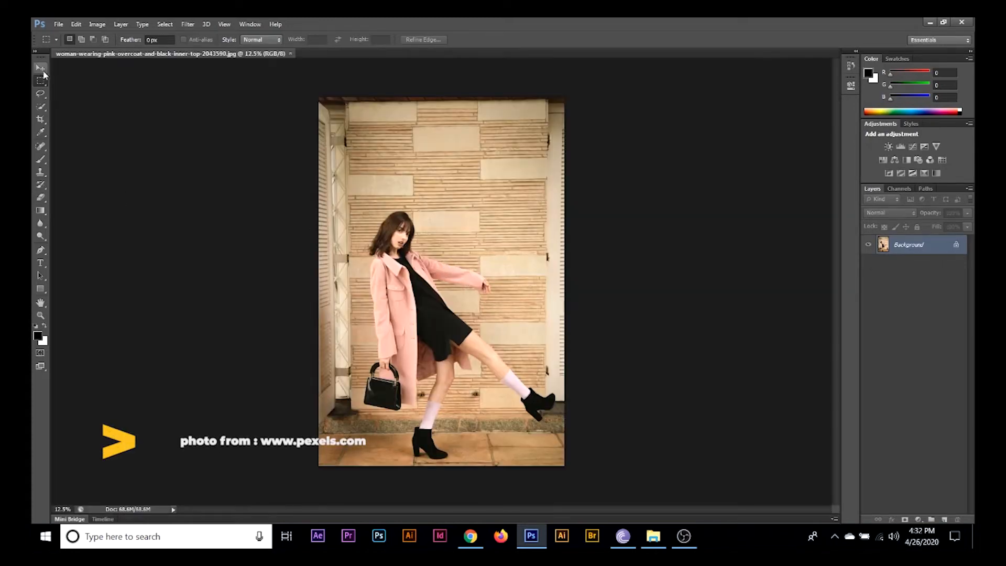
{"action": "key", "text": "v"}
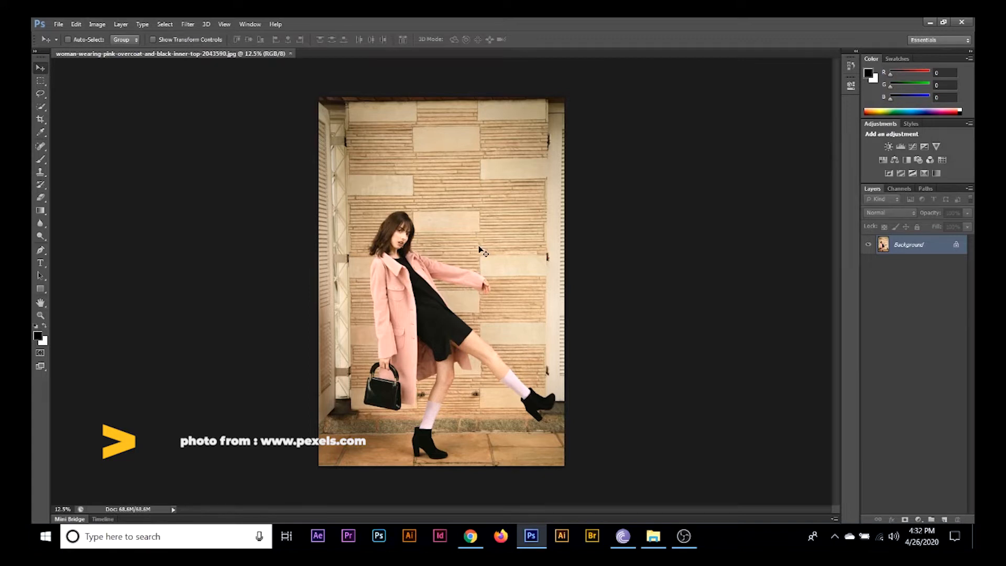
{"action": "key", "text": "z"}
{"action": "left_click", "coordinate": [466, 257]}
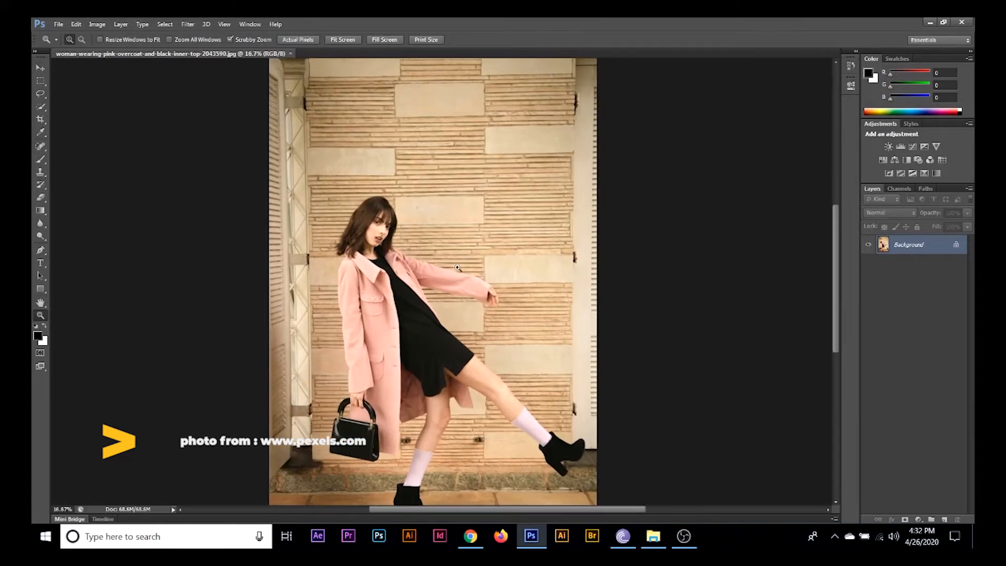
{"action": "left_click", "coordinate": [458, 268], "text": "alt"}
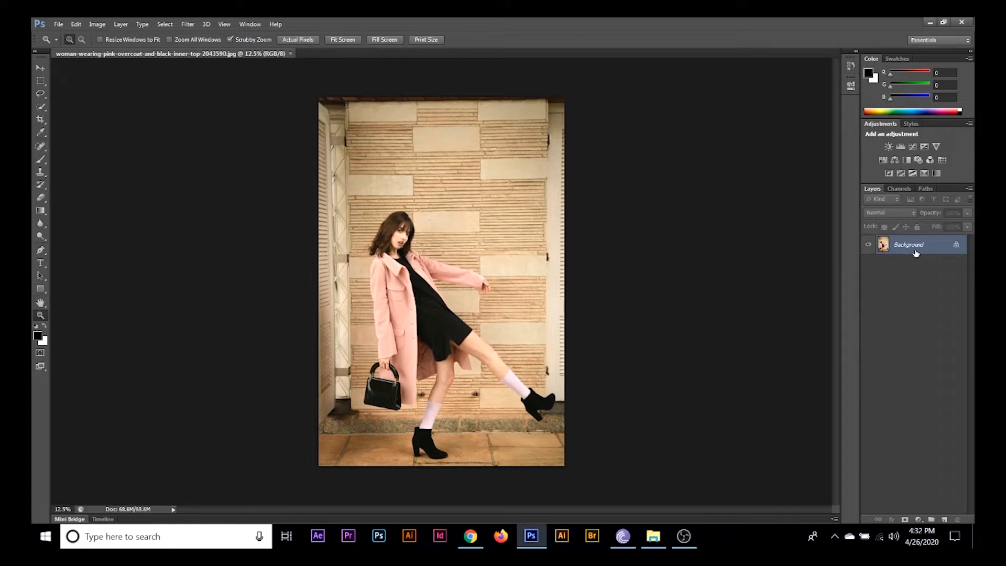
- Duplicate the Background layer and hide the original
{"action": "key", "text": "ctrl+j"}
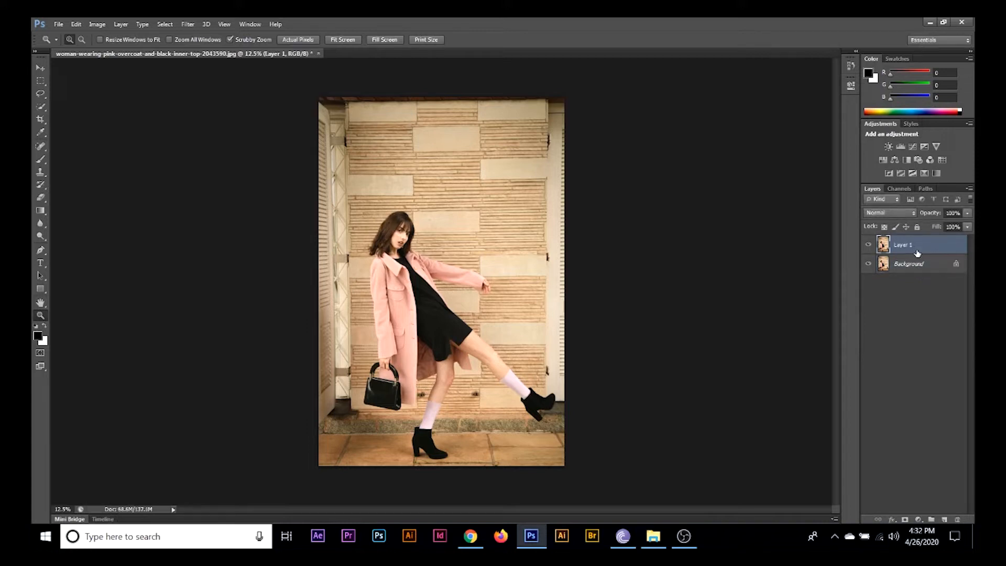
{"action": "left_click", "coordinate": [868, 264]}
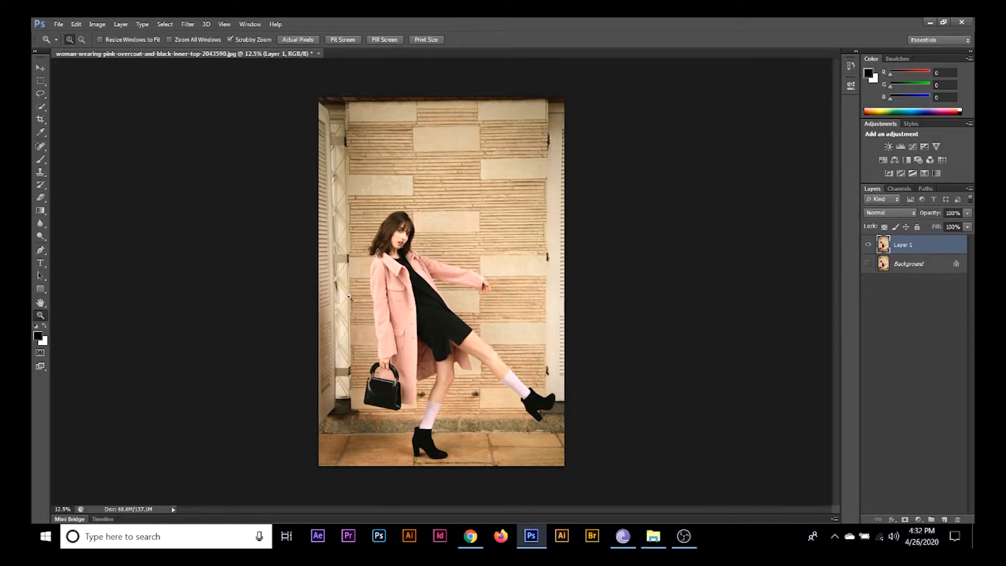
- Start a Pen tool path, in Path mode, at the toe of the woman's standing boot
{"action": "left_click", "coordinate": [41, 252]}
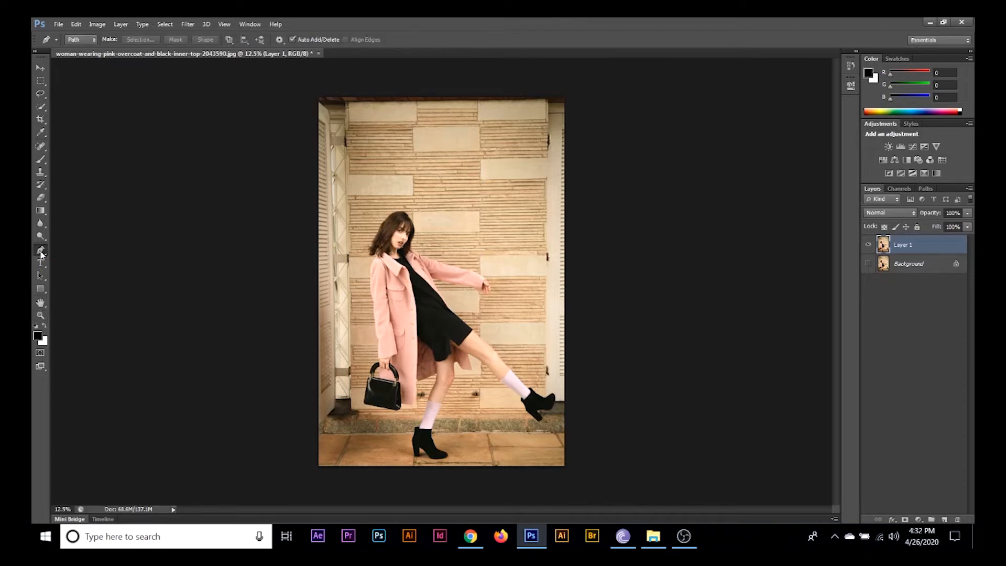
{"action": "left_click", "coordinate": [78, 42]}
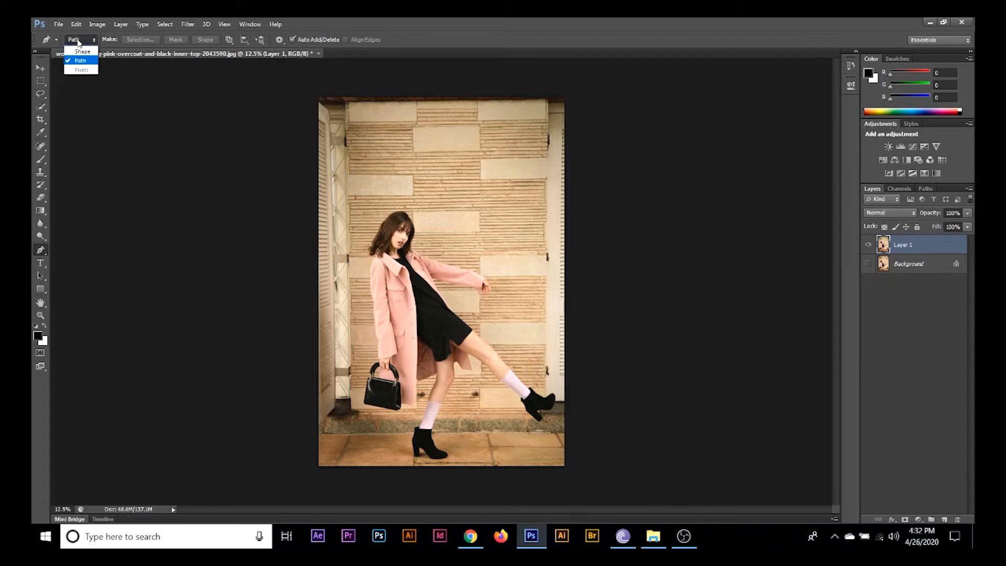
{"action": "left_click", "coordinate": [88, 66]}
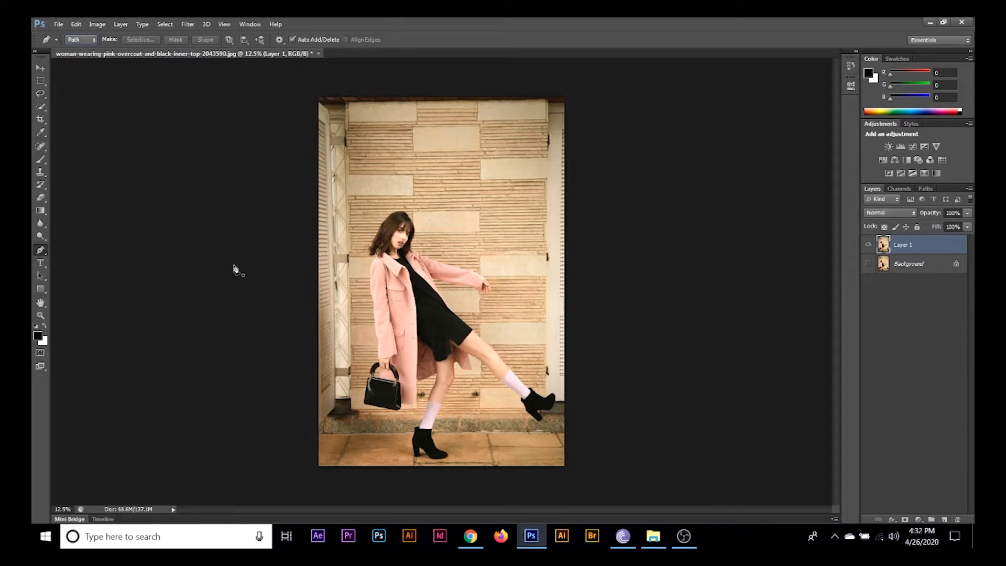
{"action": "key", "text": "ctrl+plus"}
{"action": "left_click_drag", "start_coordinate": [465, 388], "coordinate": [472, 273]}
{"action": "key", "text": "z"}
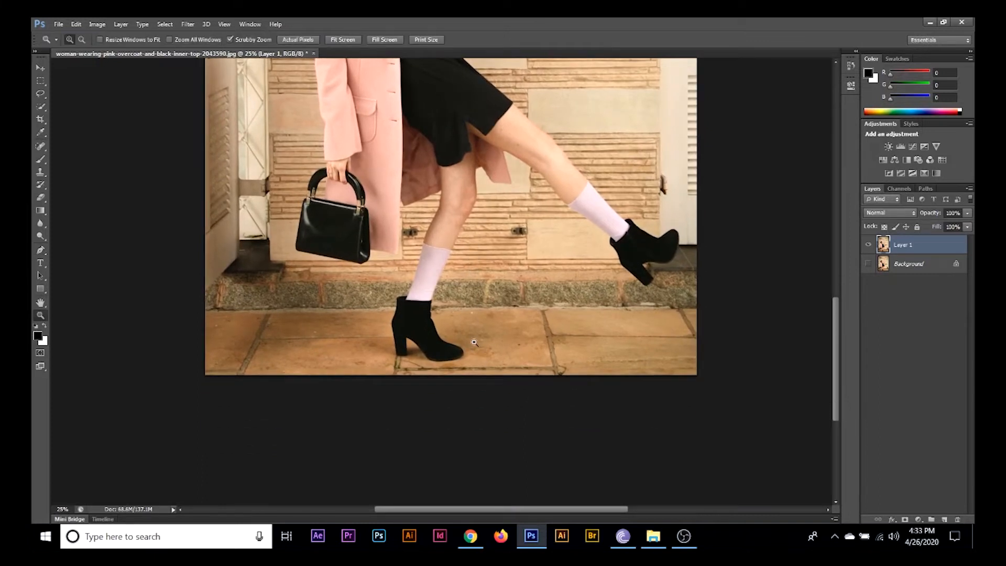
{"action": "left_click", "coordinate": [471, 346]}
{"action": "left_click_drag", "start_coordinate": [465, 370], "coordinate": [461, 351]}
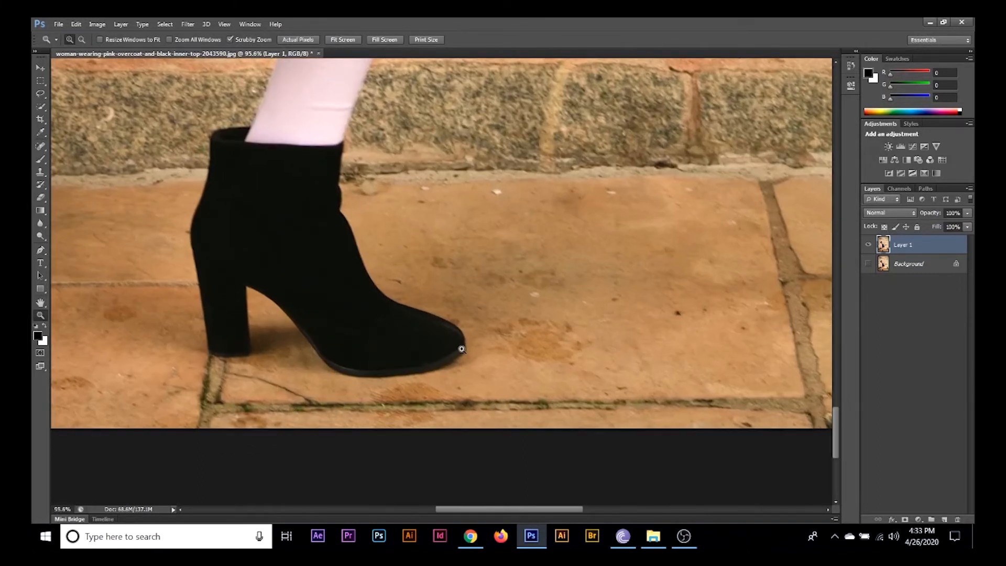
{"action": "left_click", "coordinate": [463, 342], "text": "alt"}
{"action": "left_click", "coordinate": [463, 343], "text": "alt"}
{"action": "left_click", "coordinate": [462, 341]}
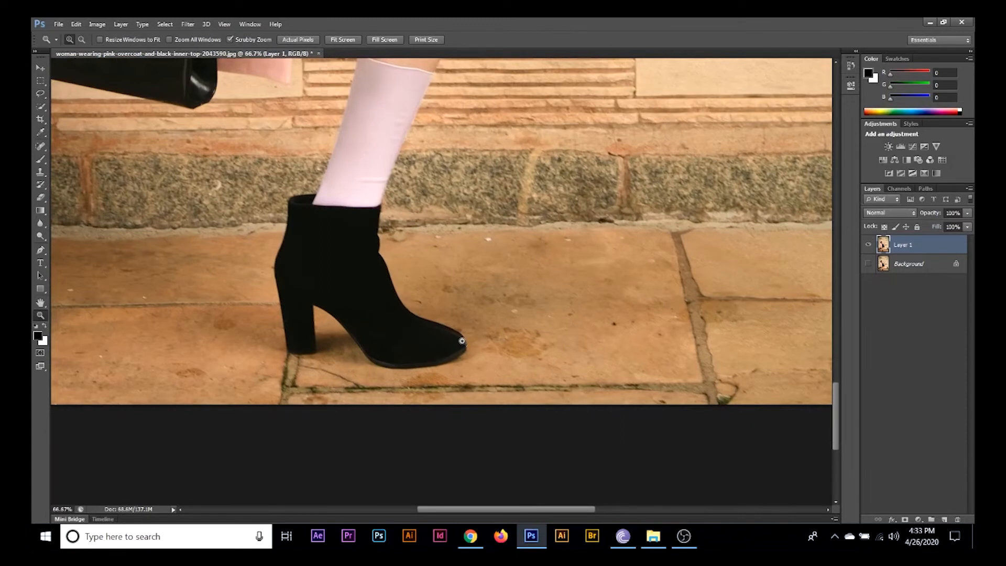
{"action": "key", "text": "p"}
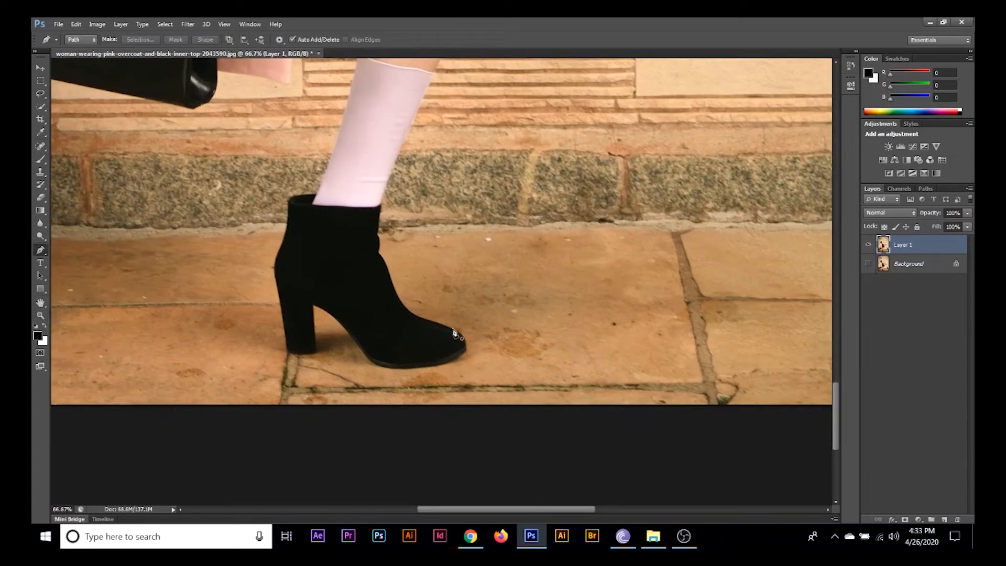
{"action": "left_click", "coordinate": [452, 329]}
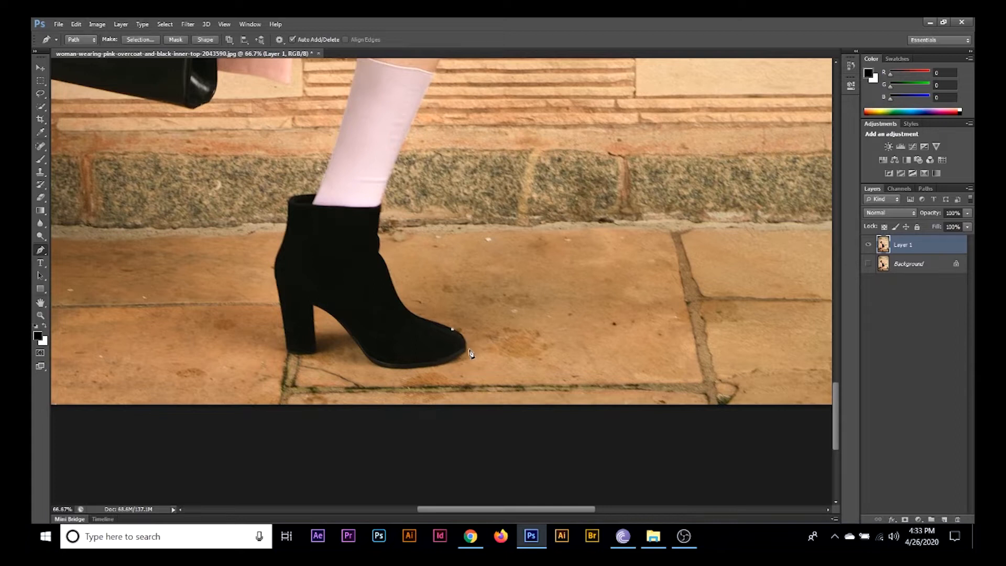
- Trace the path around the toe tip and along the sole of the standing boot
{"action": "left_click", "coordinate": [465, 355]}
{"action": "left_click_drag", "start_coordinate": [465, 355], "coordinate": [460, 374]}
{"action": "left_click", "coordinate": [464, 355], "text": "alt"}
{"action": "left_click_drag", "start_coordinate": [396, 365], "coordinate": [406, 368]}
{"action": "key", "text": "ctrl+z"}
{"action": "left_click_drag", "start_coordinate": [368, 360], "coordinate": [309, 337]}
{"action": "left_click", "coordinate": [369, 362], "text": "alt"}
{"action": "left_click", "coordinate": [449, 362]}
{"action": "mouse_move", "coordinate": [421, 370]}
{"action": "left_mouse_down"}
{"action": "mouse_move", "coordinate": [444, 380]}
{"action": "mouse_move", "coordinate": [418, 370]}
{"action": "left_mouse_up"}
- Continue the path through the arch and around the heel of the standing boot
{"action": "left_click", "coordinate": [341, 328]}
{"action": "left_click_drag", "start_coordinate": [340, 323], "coordinate": [313, 307]}
{"action": "left_click", "coordinate": [340, 324], "text": "alt"}
{"action": "left_click", "coordinate": [317, 351]}
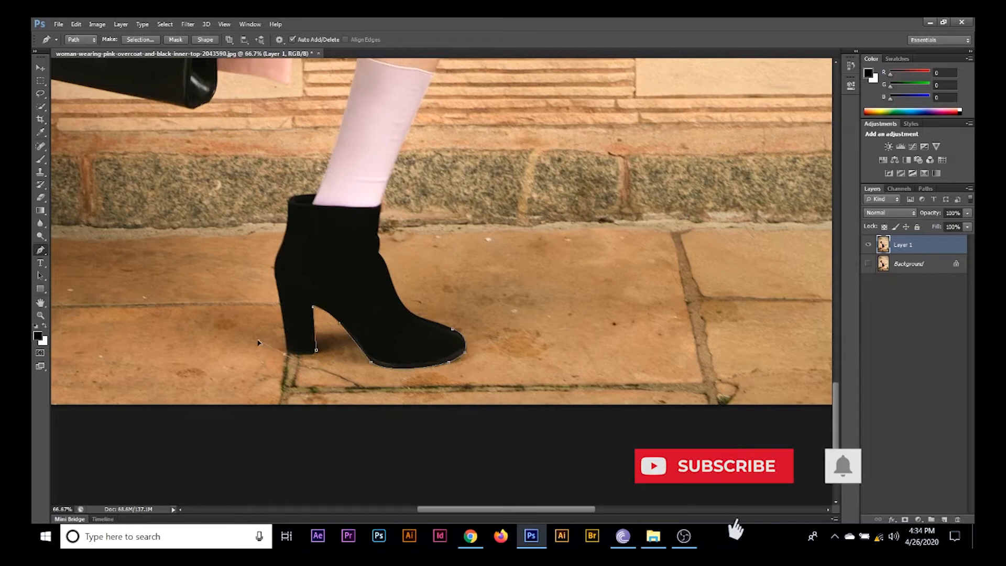
{"action": "left_click", "coordinate": [286, 350]}
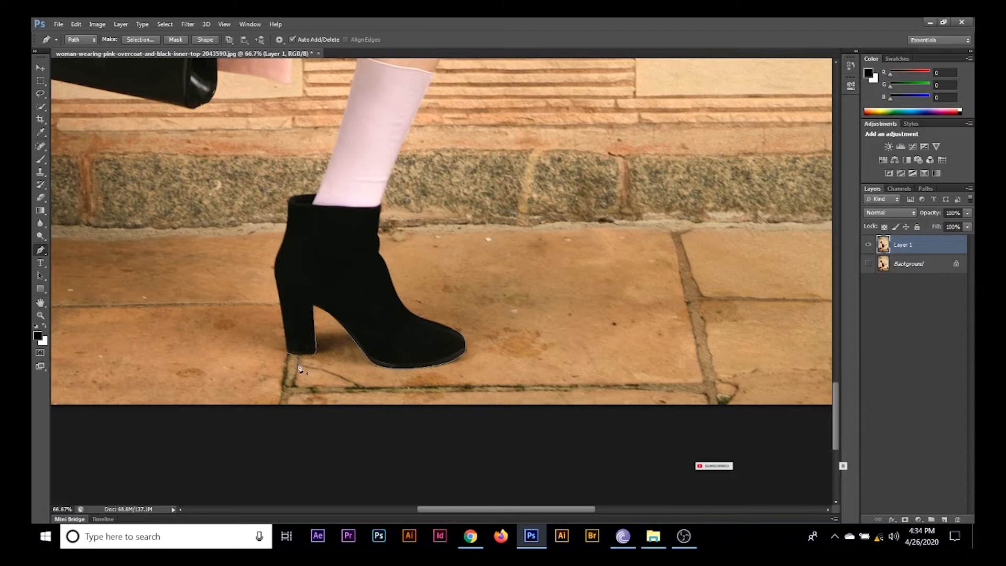
- Reselect the unfinished boot path and return to the Pen tool to continue it
{"action": "key", "text": "ctrl+a"}
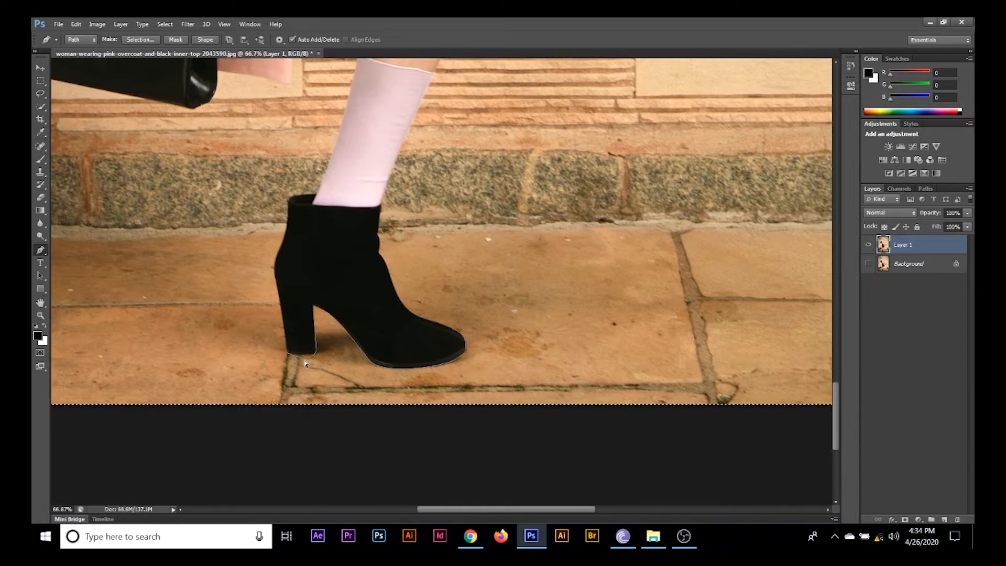
{"action": "key", "text": "ctrl+d"}
{"action": "key", "text": "a"}
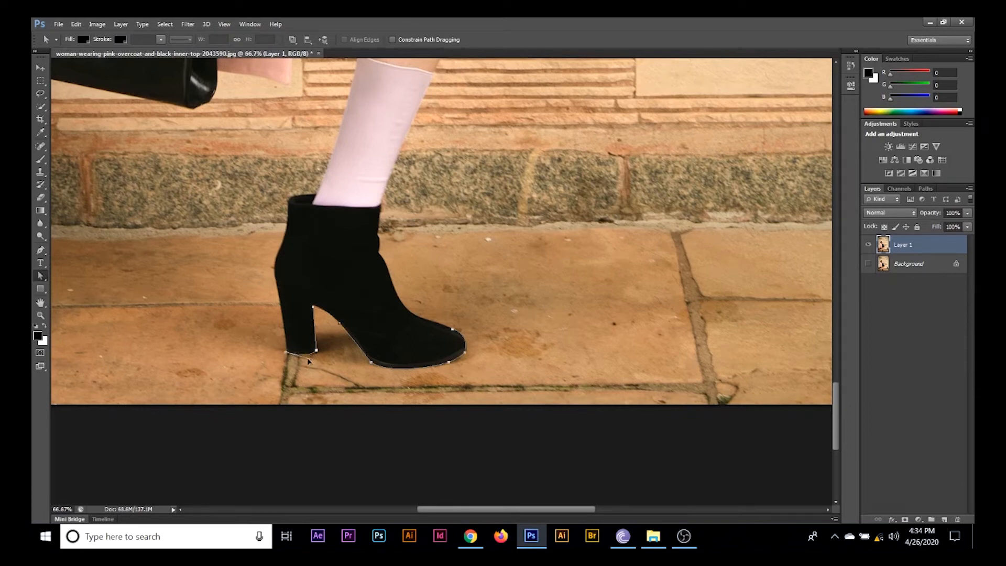
{"action": "key", "text": "p"}
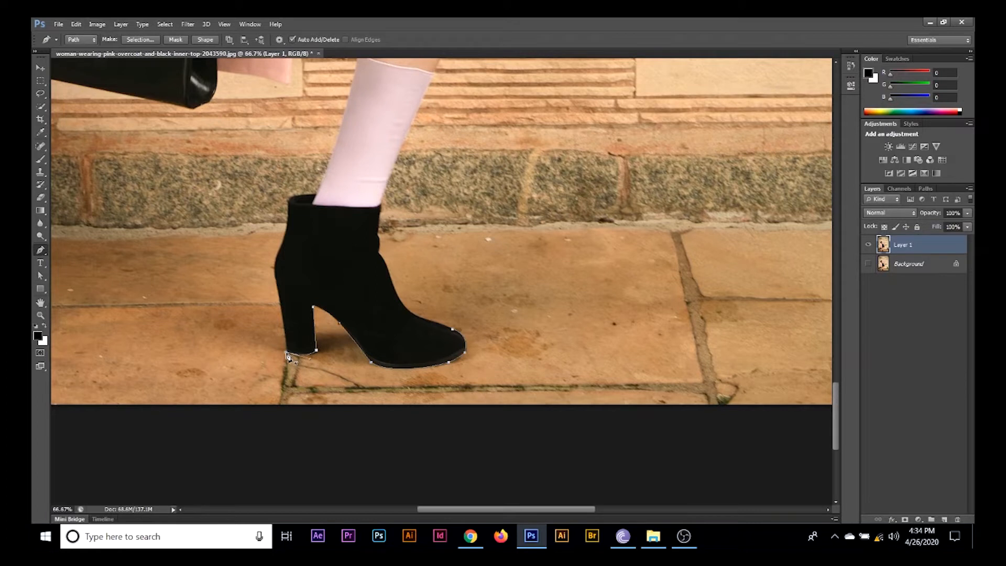
- Trace the path up the back of the standing boot to its top edge at the sock
{"action": "mouse_move", "coordinate": [283, 296]}
{"action": "left_mouse_down"}
{"action": "mouse_move", "coordinate": [262, 253]}
{"action": "mouse_move", "coordinate": [275, 284]}
{"action": "left_mouse_up"}
{"action": "left_click", "coordinate": [283, 249]}
{"action": "left_click_drag", "start_coordinate": [284, 249], "coordinate": [342, 198]}
{"action": "left_click_drag", "start_coordinate": [346, 199], "coordinate": [347, 200]}
- Extend the path up the back of the sock and calf of the standing leg to the coat
{"action": "left_click_drag", "start_coordinate": [326, 155], "coordinate": [428, 405]}
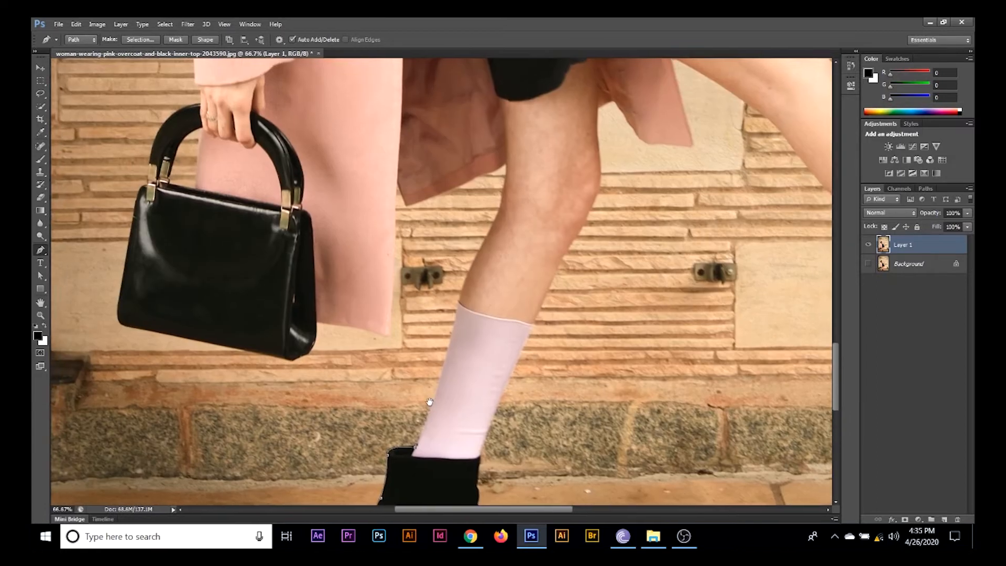
{"action": "left_click", "coordinate": [459, 304]}
{"action": "left_click_drag", "start_coordinate": [460, 307], "coordinate": [464, 273]}
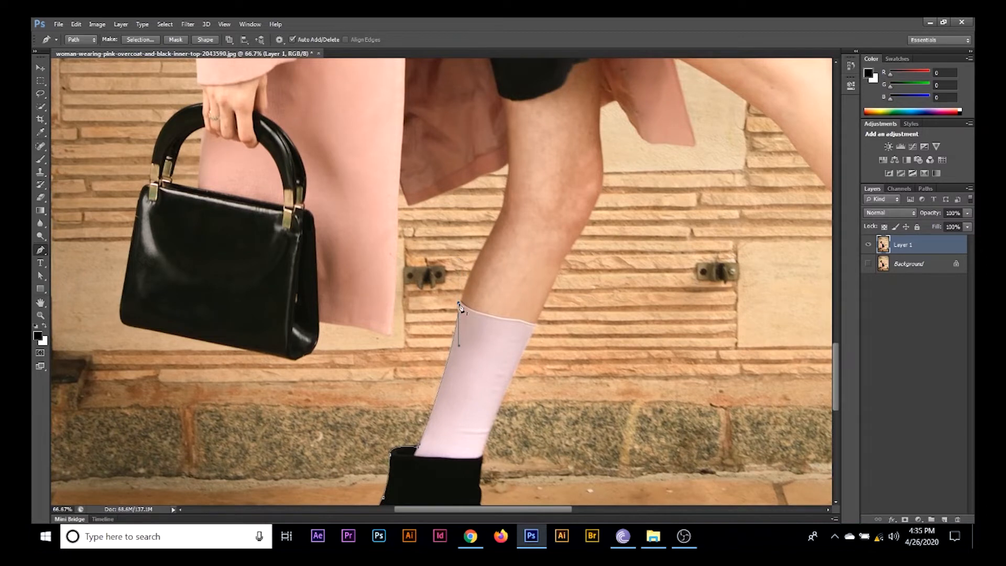
{"action": "left_click_drag", "start_coordinate": [512, 206], "coordinate": [505, 149]}
{"action": "left_click", "coordinate": [501, 215], "text": "alt"}
- Trace the coat's lower lining edge and front hem across to the handbag
{"action": "left_click", "coordinate": [449, 191]}
{"action": "left_click", "coordinate": [410, 208]}
{"action": "left_click", "coordinate": [400, 179]}
{"action": "left_click_drag", "start_coordinate": [390, 337], "coordinate": [289, 325]}
{"action": "key", "text": "alt+z"}
{"action": "key", "text": "alt+z"}
{"action": "key", "text": "ctrl+alt+z"}
{"action": "left_click", "coordinate": [320, 322]}
{"action": "left_click", "coordinate": [355, 326]}
- Outline the bottom and outer side of the black handbag up to the base of its handle
{"action": "left_click_drag", "start_coordinate": [316, 350], "coordinate": [281, 357]}
{"action": "left_click", "coordinate": [131, 326]}
{"action": "left_click", "coordinate": [121, 302]}
{"action": "left_click", "coordinate": [126, 277]}
{"action": "left_click", "coordinate": [139, 200]}
{"action": "left_click", "coordinate": [149, 185]}
{"action": "left_click", "coordinate": [150, 170]}
- Continue the path around the handbag handle and hand to the coat sleeve's cuff
{"action": "left_click_drag", "start_coordinate": [152, 170], "coordinate": [153, 373]}
{"action": "left_click_drag", "start_coordinate": [206, 304], "coordinate": [550, 289]}
{"action": "left_click", "coordinate": [544, 266]}
{"action": "left_click_drag", "start_coordinate": [540, 188], "coordinate": [508, 349]}
- Trace the outer edge of the sleeve on the handbag arm up to the shoulder
{"action": "left_click_drag", "start_coordinate": [491, 262], "coordinate": [414, 430]}
{"action": "left_click_drag", "start_coordinate": [410, 367], "coordinate": [421, 334]}
{"action": "left_click", "coordinate": [411, 367], "text": "alt"}
{"action": "left_click_drag", "start_coordinate": [401, 236], "coordinate": [449, 206]}
{"action": "left_click", "coordinate": [393, 316], "text": "alt"}
{"action": "left_click", "coordinate": [417, 230], "text": "alt"}
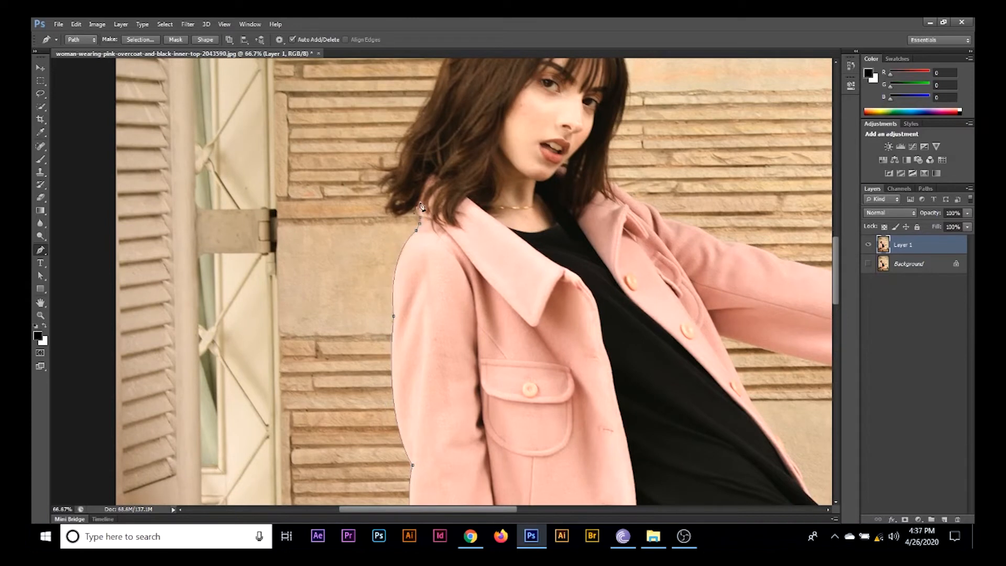
- Outline the back of the hair from the shoulder over the crown of the head
{"action": "left_click_drag", "start_coordinate": [398, 168], "coordinate": [403, 206]}
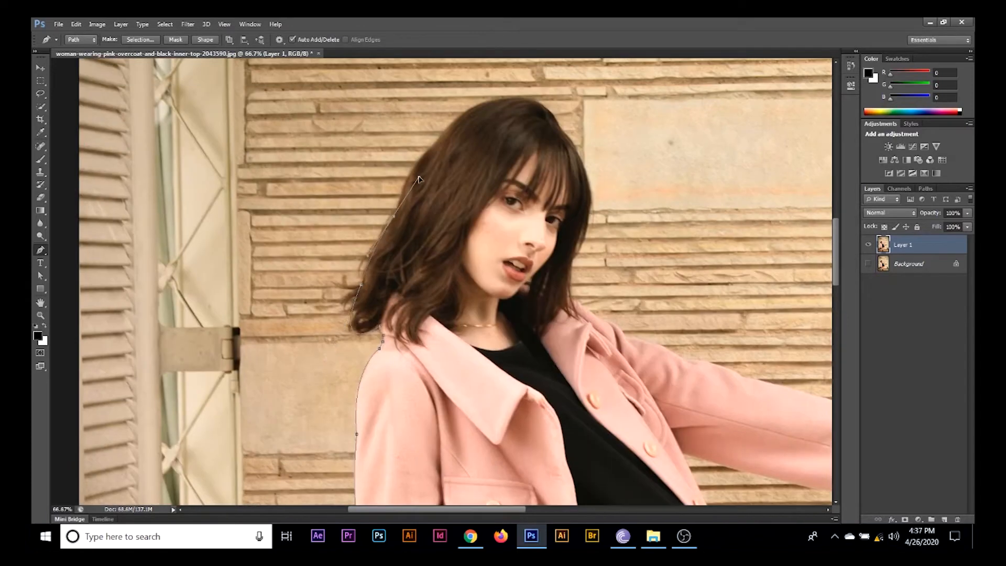
{"action": "left_click_drag", "start_coordinate": [483, 146], "coordinate": [435, 246]}
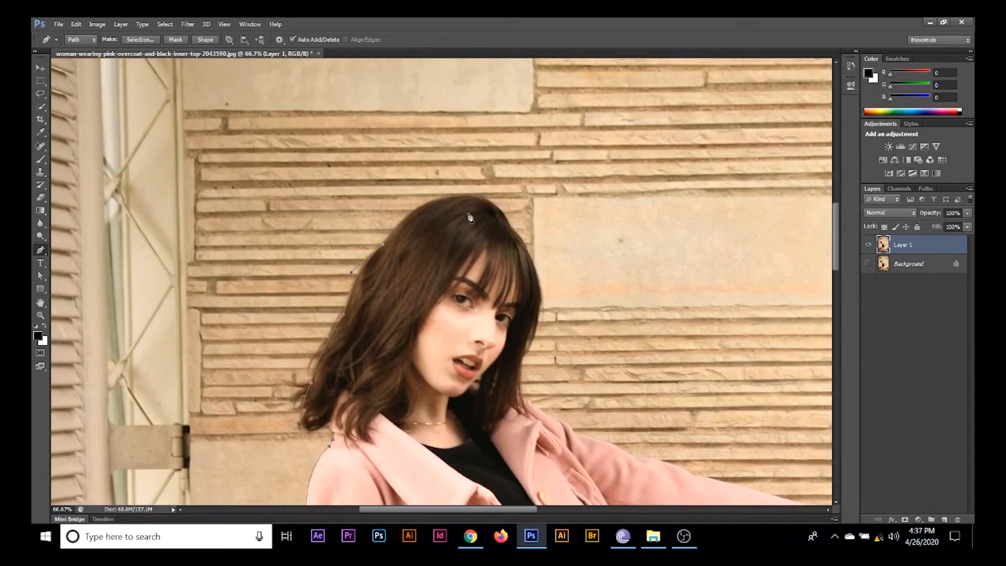
{"action": "left_click_drag", "start_coordinate": [491, 202], "coordinate": [557, 227]}
{"action": "left_click", "coordinate": [493, 203], "text": "alt"}
{"action": "mouse_move", "coordinate": [511, 229]}
{"action": "left_mouse_down"}
{"action": "mouse_move", "coordinate": [513, 242]}
{"action": "mouse_move", "coordinate": [511, 231]}
{"action": "left_mouse_up"}
- Trace the face side of the hair down to the coat collar
{"action": "left_click_drag", "start_coordinate": [520, 276], "coordinate": [426, 265]}
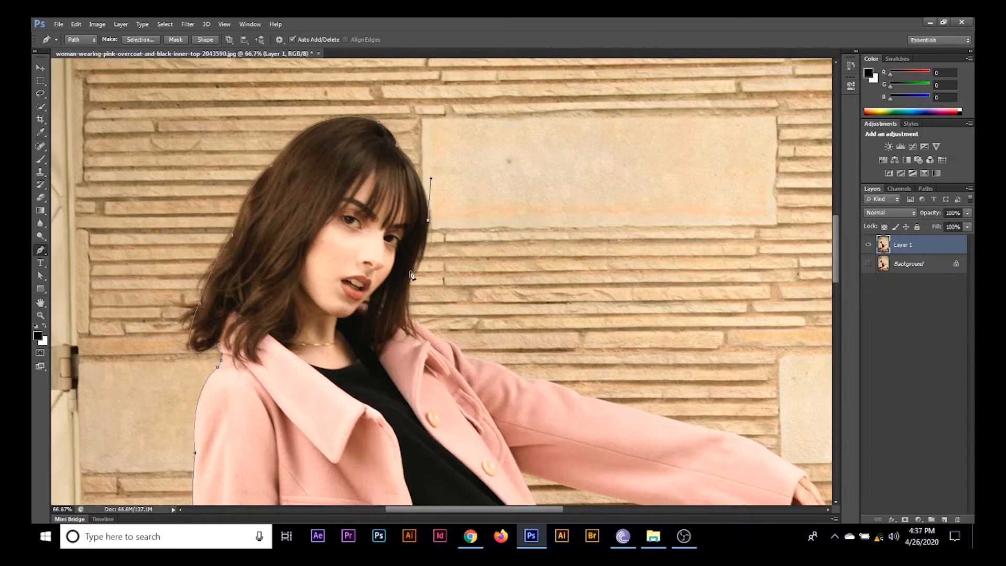
{"action": "left_click_drag", "start_coordinate": [410, 279], "coordinate": [392, 287]}
{"action": "left_click", "coordinate": [411, 279]}
{"action": "left_click_drag", "start_coordinate": [431, 344], "coordinate": [361, 262]}
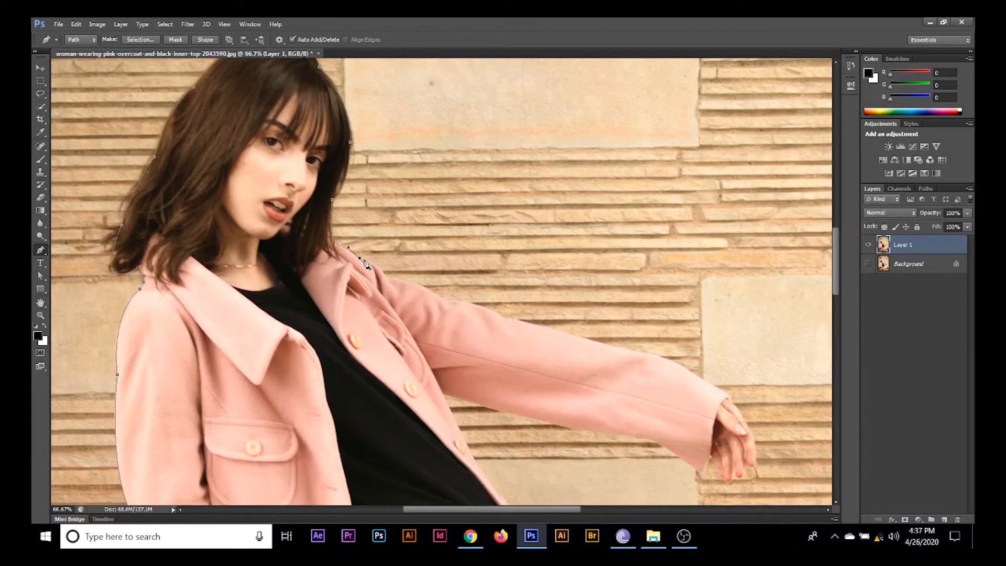
- Continue the path along the collar and shoulder of the outstretched arm
{"action": "left_click_drag", "start_coordinate": [384, 274], "coordinate": [389, 291]}
{"action": "left_click", "coordinate": [384, 275], "text": "alt"}
{"action": "left_click", "coordinate": [392, 277]}
{"action": "left_click_drag", "start_coordinate": [444, 302], "coordinate": [422, 279]}
{"action": "key", "text": "alt"}
- Trace the upper edge of the outstretched sleeve to its cuff
{"action": "left_click_drag", "start_coordinate": [501, 316], "coordinate": [502, 290]}
{"action": "left_click", "coordinate": [501, 317], "text": "alt"}
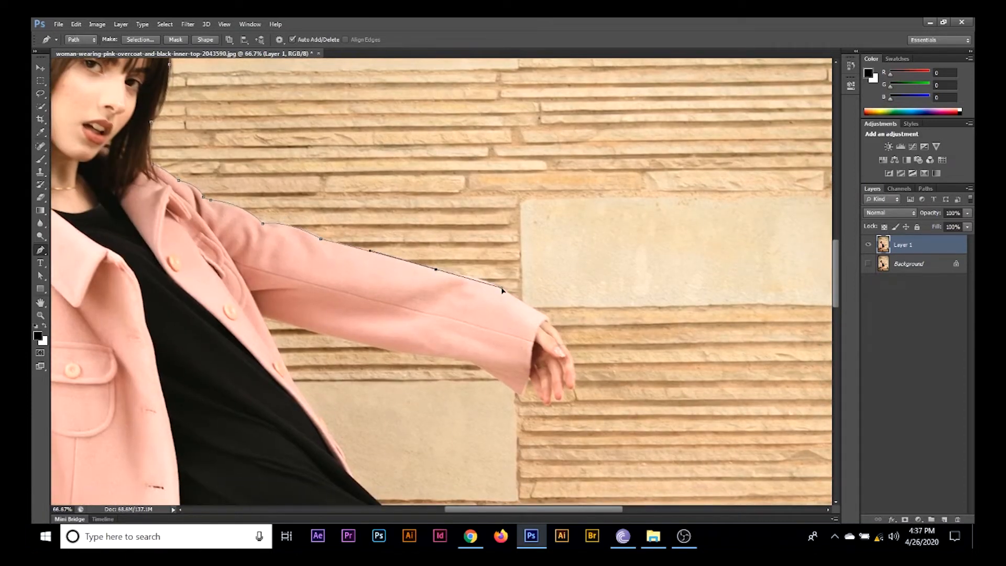
{"action": "left_click", "coordinate": [436, 270], "text": "alt"}
{"action": "mouse_move", "coordinate": [513, 295]}
{"action": "left_mouse_down"}
{"action": "mouse_move", "coordinate": [543, 313]}
{"action": "mouse_move", "coordinate": [546, 331]}
{"action": "left_mouse_up"}
{"action": "left_click", "coordinate": [513, 296], "text": "alt"}
{"action": "left_click", "coordinate": [532, 307]}
- Take the path around the outstretched hand and back along the underside of the sleeve
{"action": "left_click_drag", "start_coordinate": [560, 338], "coordinate": [548, 161]}
{"action": "left_click", "coordinate": [560, 338], "text": "alt"}
{"action": "left_click", "coordinate": [449, 142]}
{"action": "left_click", "coordinate": [350, 114]}
- Trace the coat's front edge and the black dress down to the raised leg
{"action": "left_click_drag", "start_coordinate": [381, 187], "coordinate": [415, 225]}
{"action": "left_click", "coordinate": [439, 272]}
{"action": "left_click", "coordinate": [444, 279]}
{"action": "left_click_drag", "start_coordinate": [547, 380], "coordinate": [410, 283]}
{"action": "left_click", "coordinate": [410, 271]}
{"action": "left_click", "coordinate": [433, 293]}
{"action": "left_click_drag", "start_coordinate": [483, 344], "coordinate": [388, 191]}
- Outline the upper edge of the raised leg and its sock toward the boot
{"action": "left_click", "coordinate": [407, 268], "text": "alt"}
{"action": "left_click", "coordinate": [457, 318], "text": "alt"}
{"action": "left_click_drag", "start_coordinate": [412, 222], "coordinate": [462, 276]}
{"action": "left_click", "coordinate": [412, 222], "text": "alt"}
{"action": "left_click", "coordinate": [441, 254]}
{"action": "left_click", "coordinate": [454, 265], "text": "alt"}
- Trace the upper side of the raised boot from its cuff around the toe
{"action": "left_click_drag", "start_coordinate": [542, 362], "coordinate": [419, 288]}
{"action": "left_click", "coordinate": [541, 362], "text": "alt"}
{"action": "left_click", "coordinate": [565, 365], "text": "alt"}
{"action": "left_click_drag", "start_coordinate": [436, 294], "coordinate": [470, 310]}
{"action": "key", "text": "ctrl+z"}
{"action": "left_click_drag", "start_coordinate": [394, 272], "coordinate": [455, 281]}
{"action": "left_click", "coordinate": [394, 272], "text": "alt"}
{"action": "left_click_drag", "start_coordinate": [479, 271], "coordinate": [487, 335]}
- Outline the sole and heel of the raised boot
{"action": "left_click_drag", "start_coordinate": [435, 363], "coordinate": [392, 357]}
{"action": "left_click", "coordinate": [435, 362], "text": "alt"}
{"action": "left_click", "coordinate": [393, 365]}
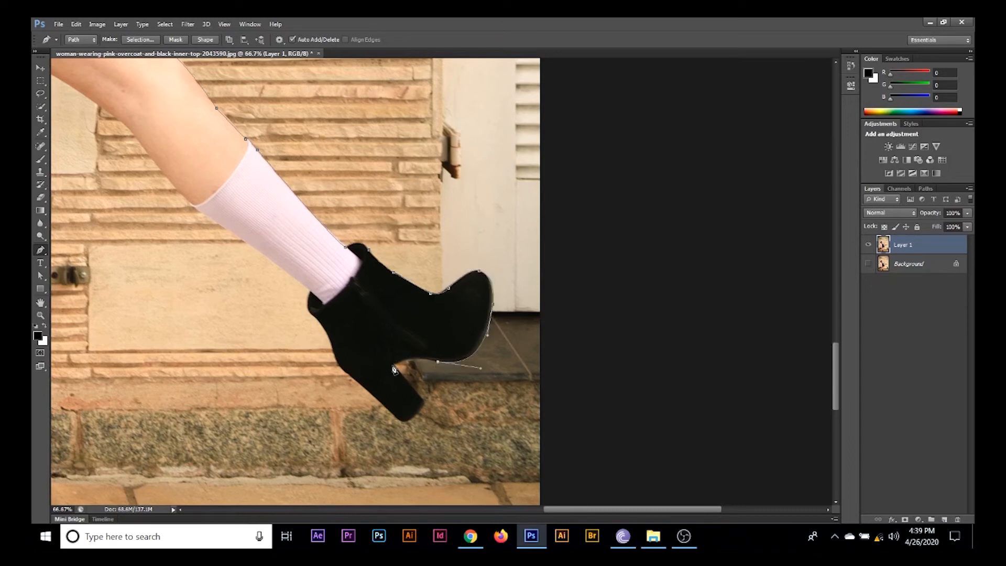
{"action": "left_click", "coordinate": [424, 402]}
{"action": "left_click", "coordinate": [408, 425]}
{"action": "left_click", "coordinate": [372, 396]}
- Trace the back of the raised boot up to where it meets the sock
{"action": "left_click_drag", "start_coordinate": [335, 353], "coordinate": [330, 337]}
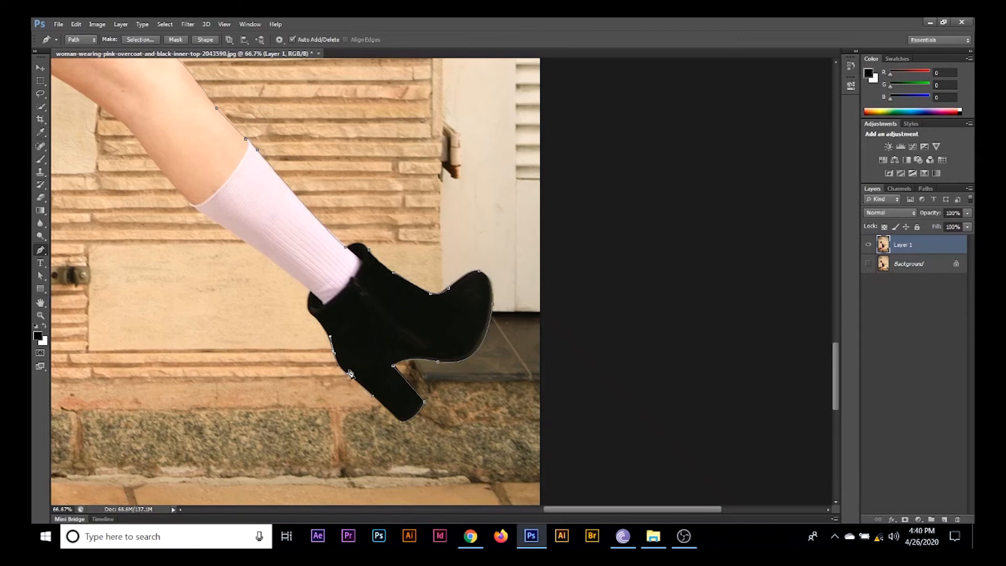
{"action": "left_click_drag", "start_coordinate": [334, 353], "coordinate": [337, 363]}
{"action": "left_click", "coordinate": [333, 352]}
{"action": "left_click_drag", "start_coordinate": [313, 317], "coordinate": [479, 323]}
{"action": "key", "text": "alt+z"}
{"action": "key", "text": "ctrl+alt+z"}
{"action": "left_click", "coordinate": [310, 288], "text": "alt"}
- Continue the path along the underside of the raised sock and leg to the hanging coat flap
{"action": "left_click", "coordinate": [395, 238]}
{"action": "left_click", "coordinate": [443, 271]}
{"action": "left_click", "coordinate": [337, 167]}
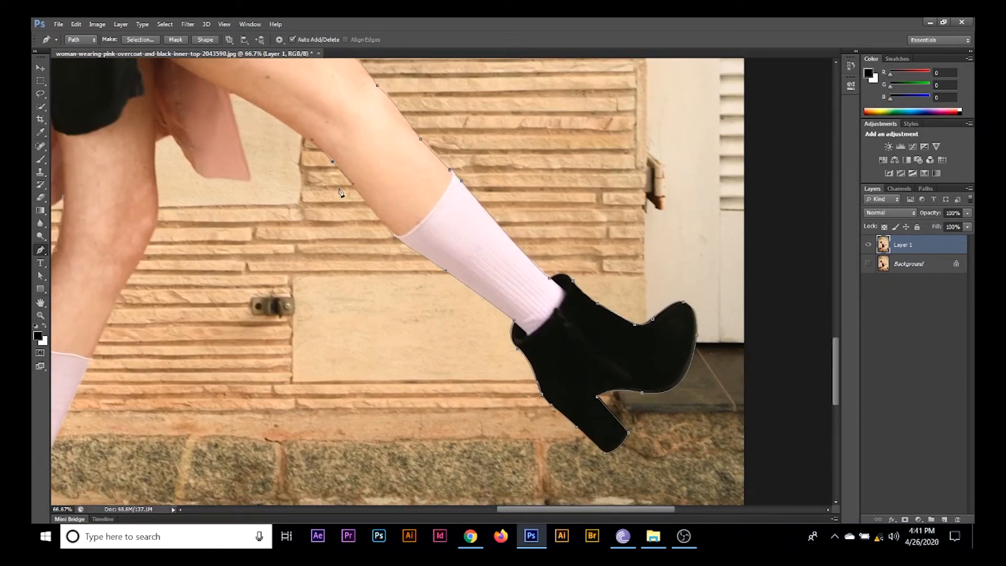
{"action": "left_click_drag", "start_coordinate": [228, 92], "coordinate": [170, 81]}
- Outline the coat flap hanging between the legs, back to the standing leg
{"action": "left_click", "coordinate": [252, 177]}
{"action": "left_click", "coordinate": [240, 179]}
{"action": "left_click_drag", "start_coordinate": [210, 178], "coordinate": [164, 125]}
{"action": "left_click", "coordinate": [183, 152], "text": "alt"}
{"action": "left_click", "coordinate": [172, 135]}
{"action": "left_click", "coordinate": [153, 146]}
- Trace the front of the standing leg and sock down past the top of the boot
{"action": "left_click_drag", "start_coordinate": [157, 187], "coordinate": [158, 197]}
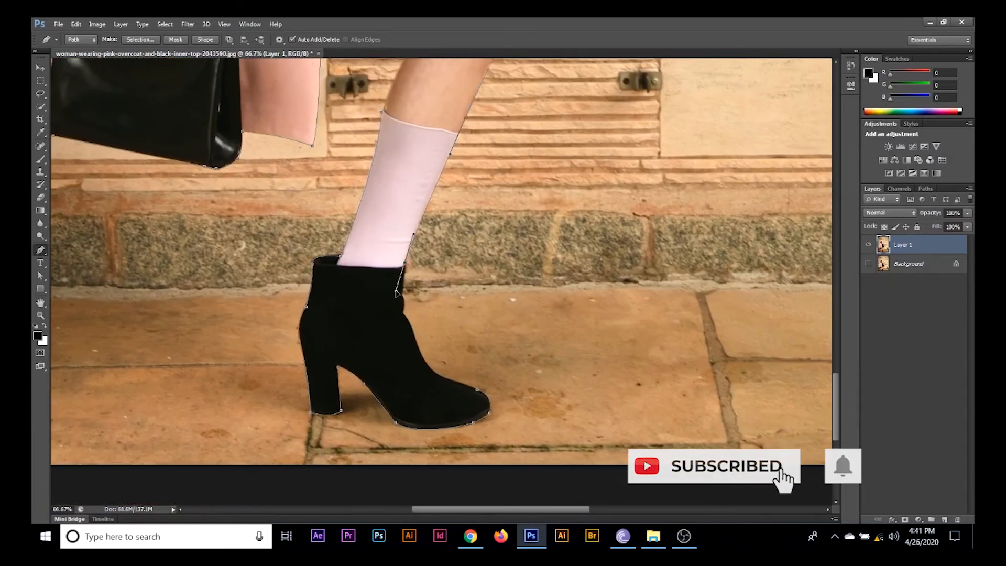
{"action": "left_click", "coordinate": [405, 262], "text": "alt"}
{"action": "left_click_drag", "start_coordinate": [401, 295], "coordinate": [479, 386]}
{"action": "left_click", "coordinate": [401, 294], "text": "alt"}
- Close the path along the front of the standing boot at the toe and convert it to a selection
{"action": "left_click", "coordinate": [403, 315], "text": "alt"}
{"action": "left_click", "coordinate": [417, 342], "text": "alt"}
{"action": "left_click", "coordinate": [434, 372], "text": "alt"}
{"action": "left_click", "coordinate": [478, 389]}
{"action": "key", "text": "ctrl+Return"}
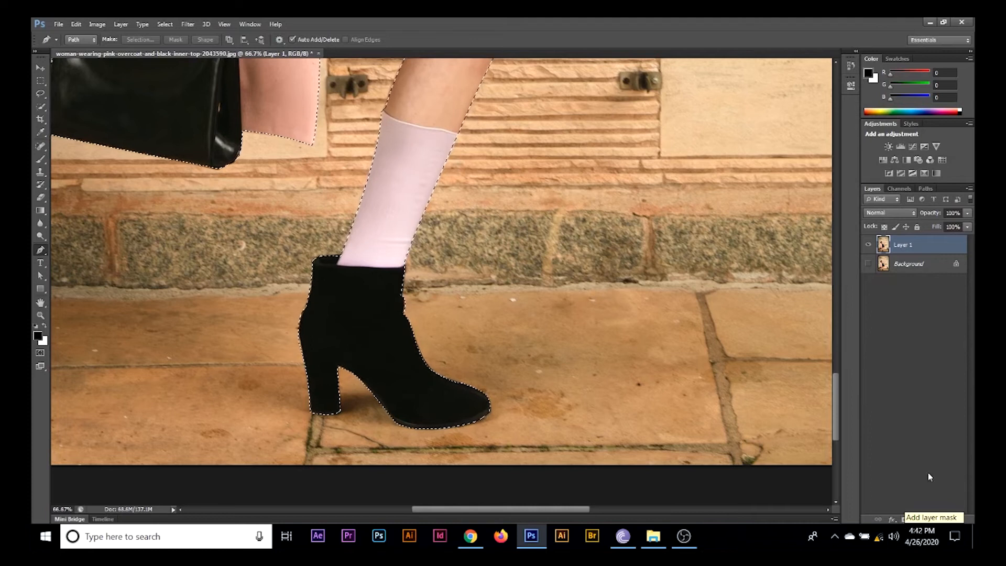
- Add a layer mask to Layer 1 from the selection around the woman
{"action": "left_click", "coordinate": [905, 520]}
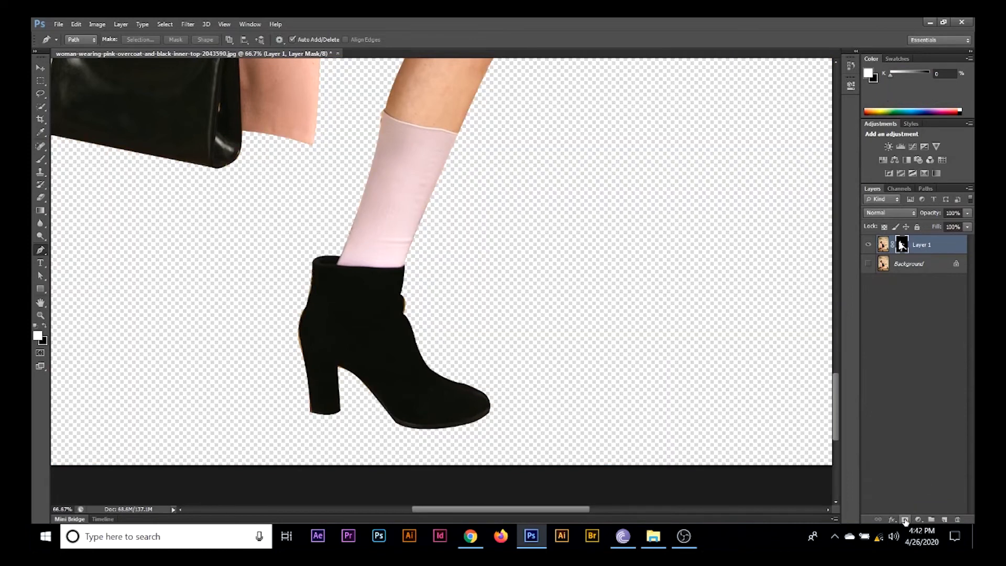
{"action": "key", "text": "z"}
{"action": "left_click", "coordinate": [463, 239], "text": "alt"}
{"action": "left_click", "coordinate": [462, 239], "text": "alt"}
{"action": "left_click", "coordinate": [462, 239], "text": "alt"}
{"action": "left_click", "coordinate": [462, 239], "text": "alt"}
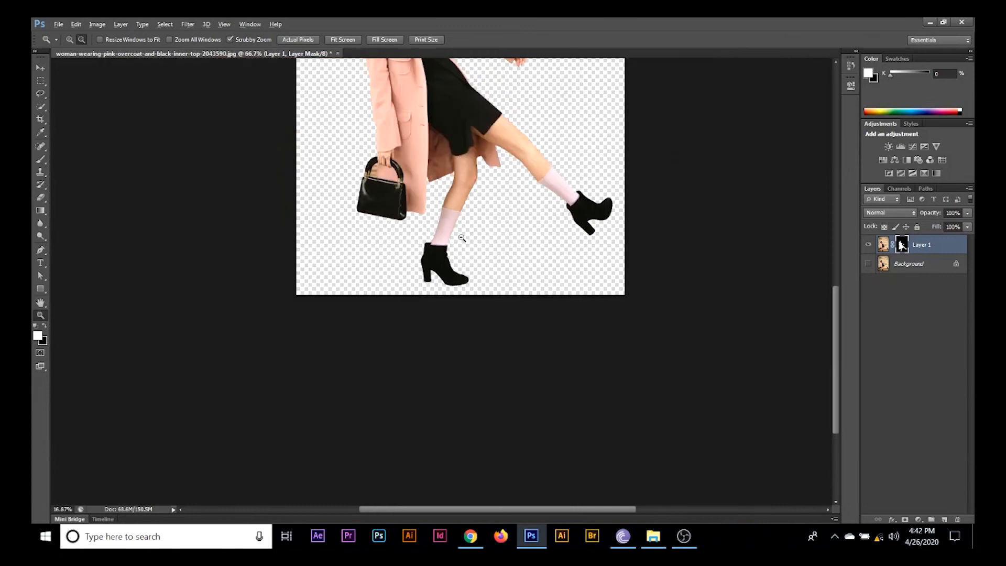
{"action": "left_click", "coordinate": [462, 239], "text": "alt"}
{"action": "left_click", "coordinate": [410, 333]}
{"action": "left_click", "coordinate": [411, 332]}
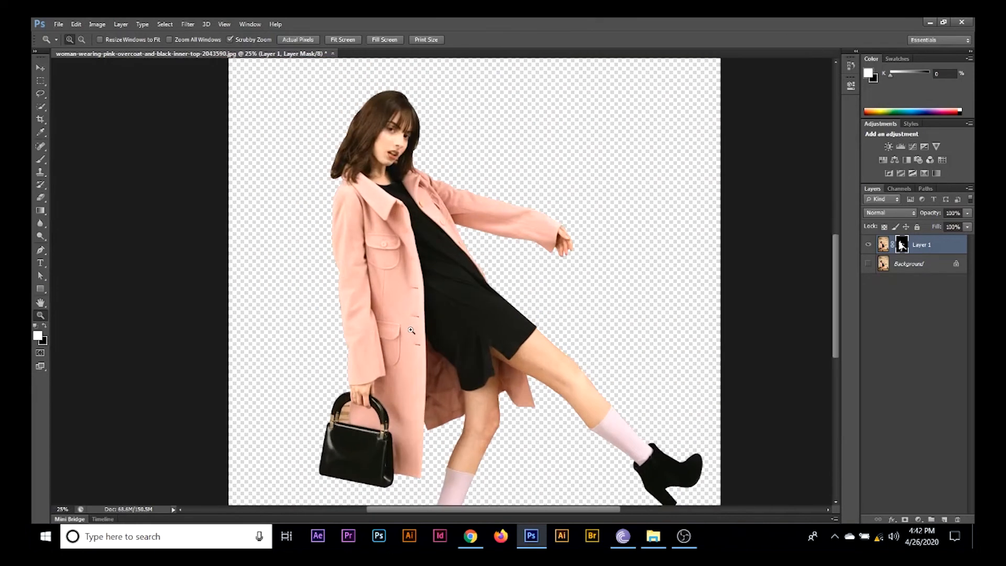
- Make black the foreground colour for editing Layer 1's mask around the handbag
{"action": "left_click", "coordinate": [374, 402]}
{"action": "left_click", "coordinate": [373, 402]}
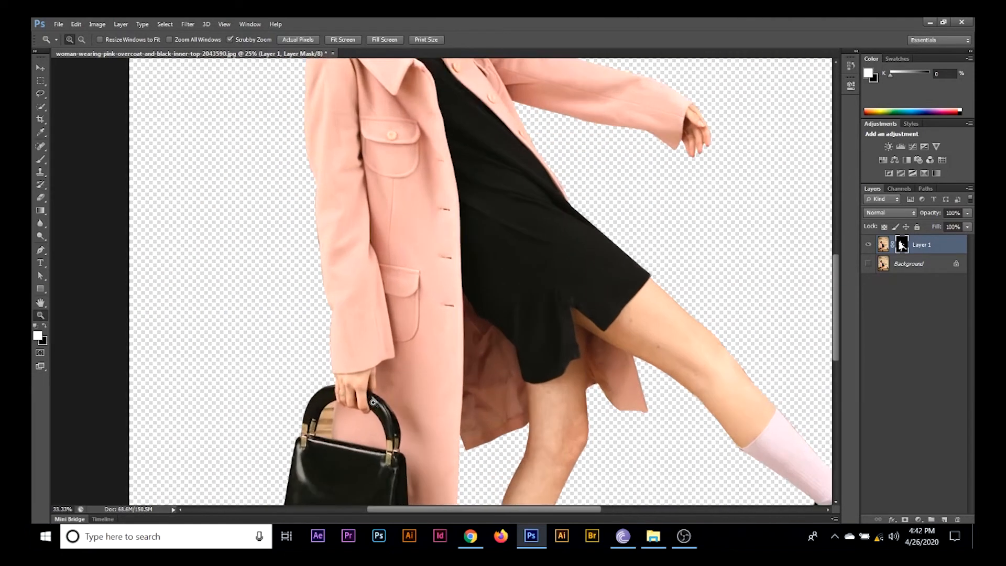
{"action": "left_click", "coordinate": [367, 403]}
{"action": "left_click_drag", "start_coordinate": [361, 405], "coordinate": [441, 245]}
{"action": "left_click_drag", "start_coordinate": [464, 248], "coordinate": [428, 310]}
{"action": "left_click", "coordinate": [498, 219]}
{"action": "left_click", "coordinate": [489, 228]}
{"action": "left_click", "coordinate": [487, 229]}
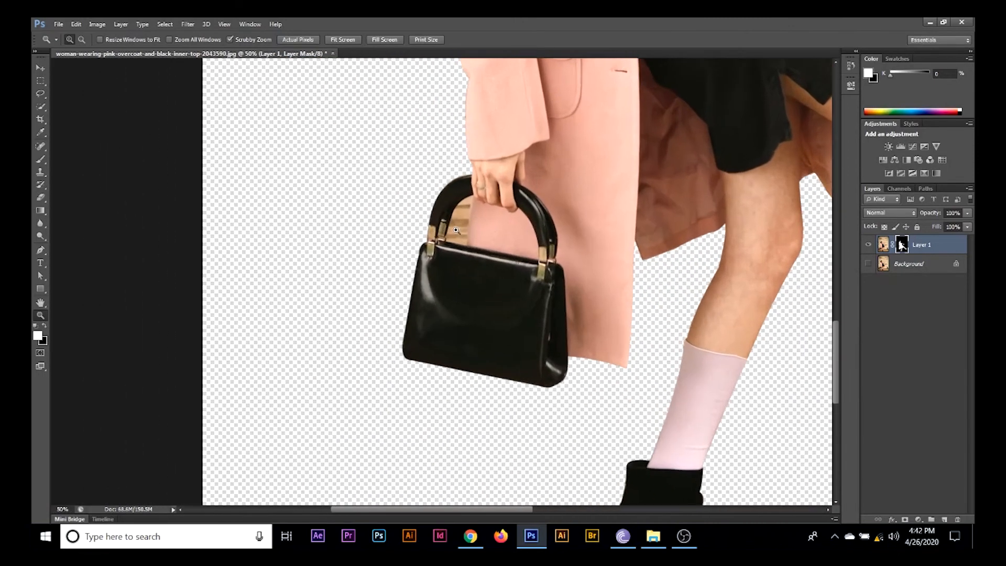
{"action": "left_click", "coordinate": [475, 232]}
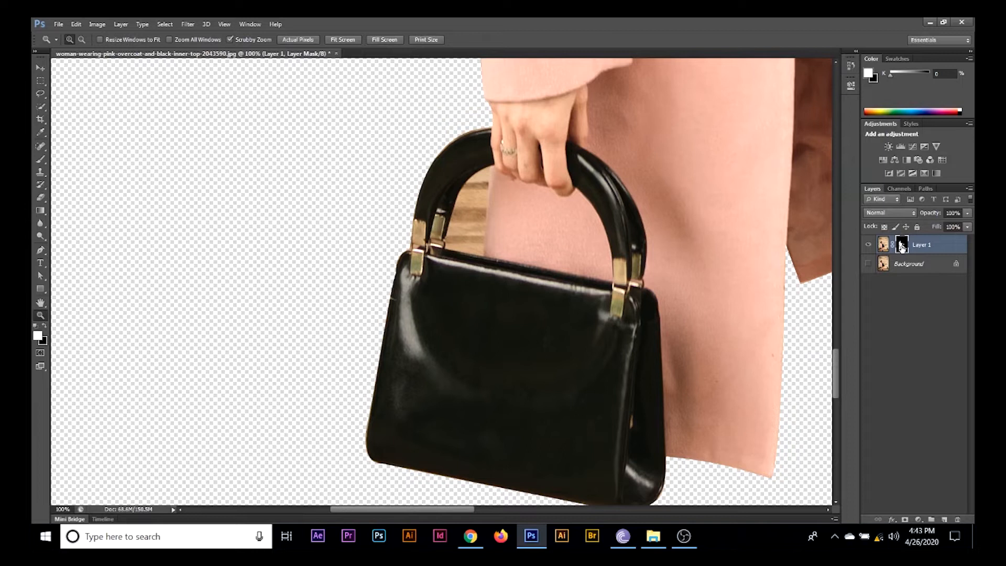
{"action": "left_click_drag", "start_coordinate": [471, 312], "coordinate": [402, 318]}
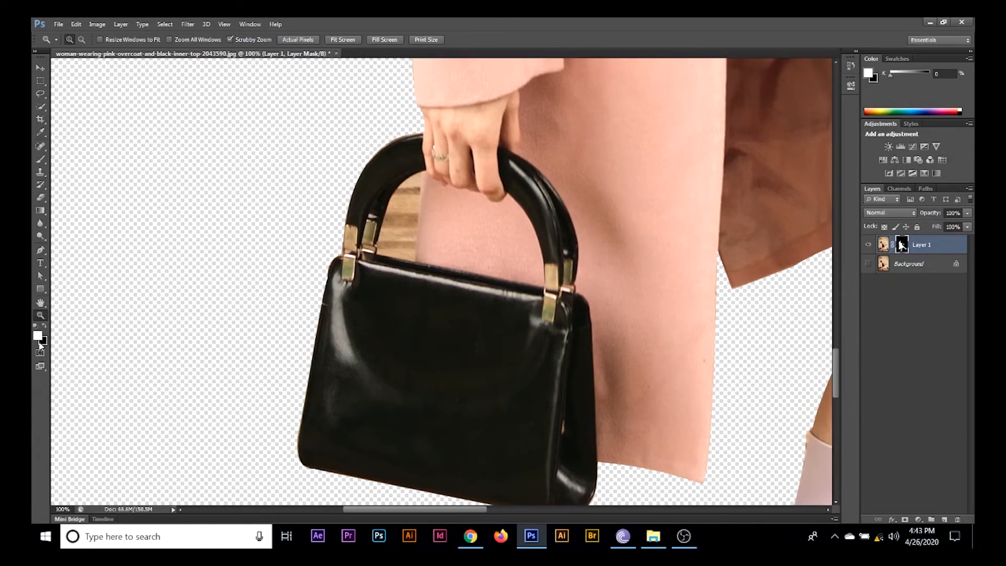
{"action": "left_click", "coordinate": [46, 326]}
- Trace the leftover wall area inside the handbag handle with the Pen tool and convert the path to a selection
{"action": "left_click", "coordinate": [396, 261]}
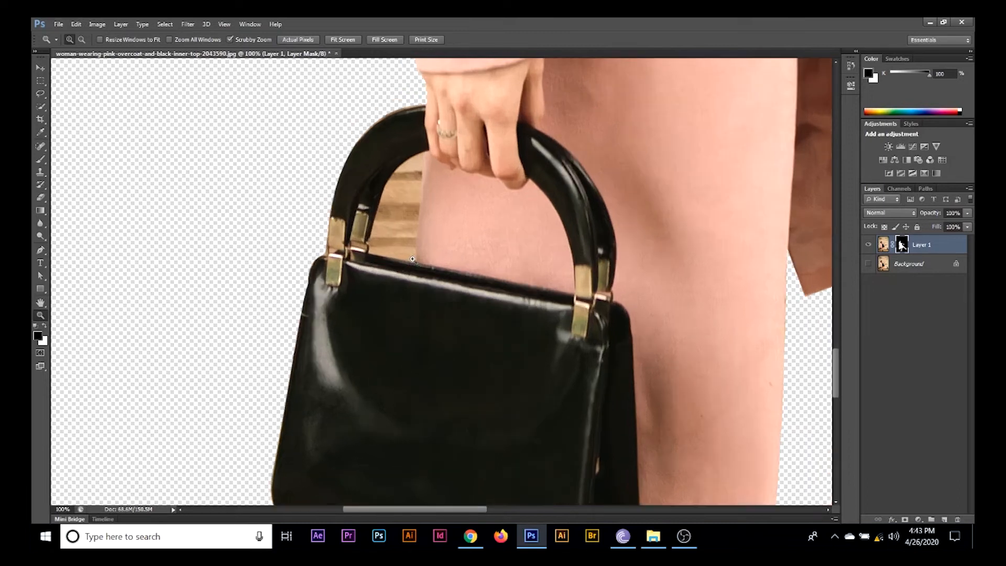
{"action": "key", "text": "p"}
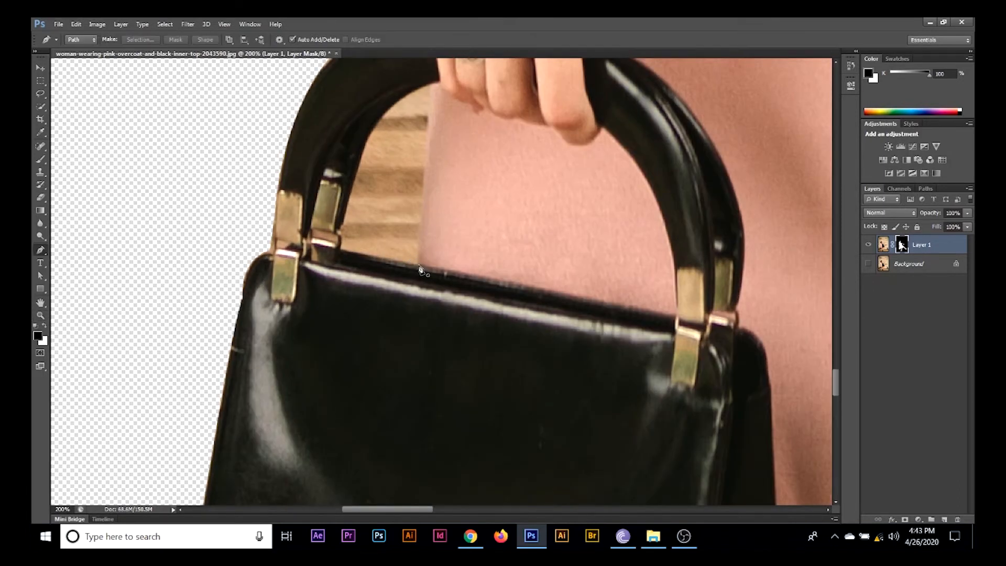
{"action": "left_click", "coordinate": [420, 269]}
{"action": "left_click", "coordinate": [432, 88]}
{"action": "left_click", "coordinate": [432, 85], "text": "alt"}
{"action": "left_click_drag", "start_coordinate": [363, 153], "coordinate": [337, 217]}
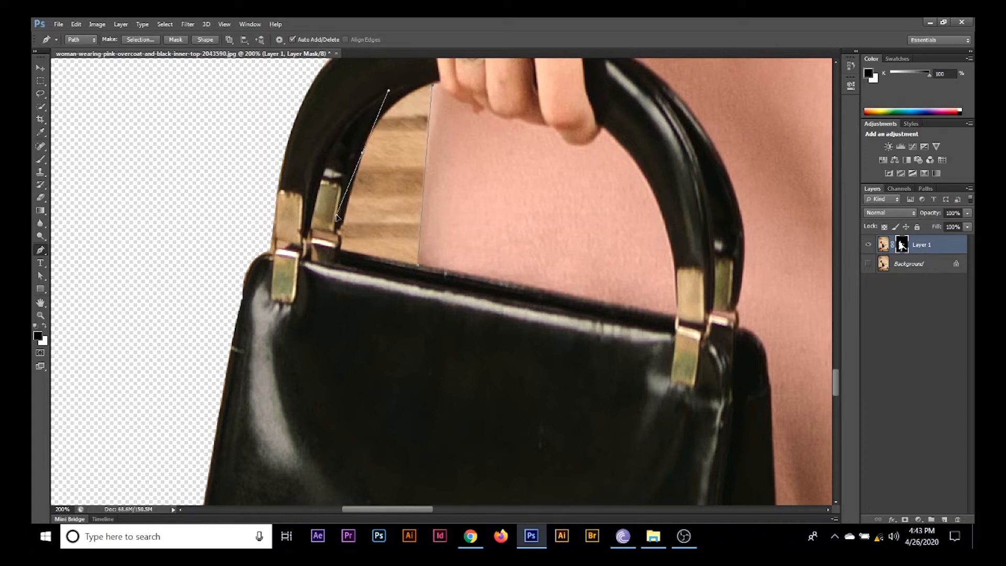
{"action": "left_click", "coordinate": [362, 153], "text": "alt"}
{"action": "left_click", "coordinate": [342, 228]}
{"action": "left_click", "coordinate": [338, 251]}
{"action": "key", "text": "ctrl+Return"}
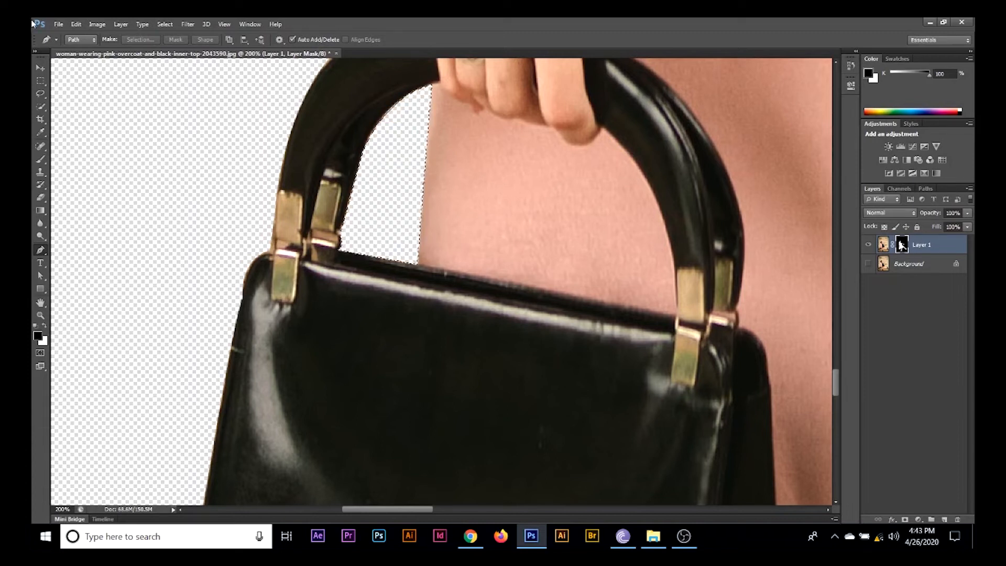
- Fill the selected gap inside the handbag handle with black on the layer mask and deselect it
{"action": "key", "text": "x"}
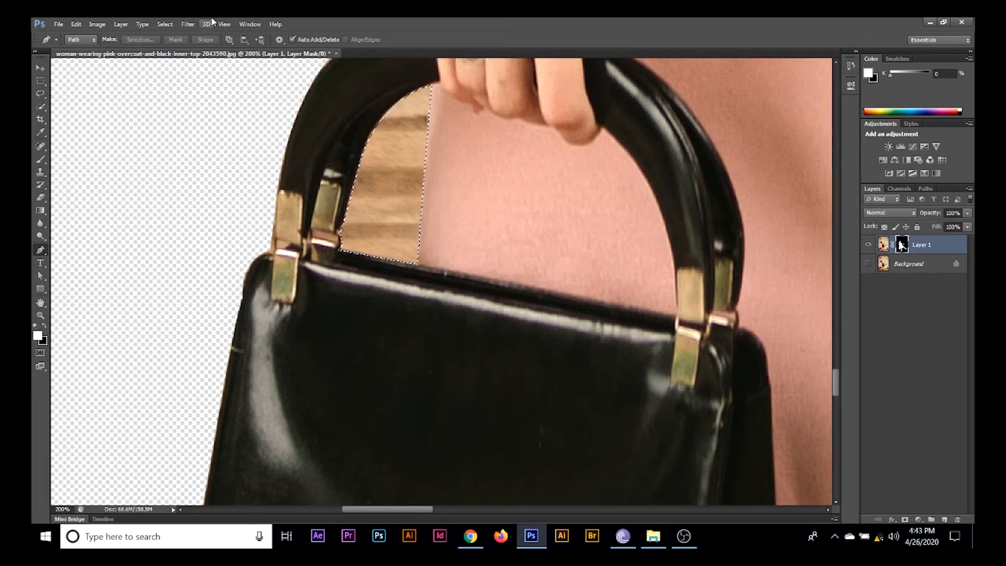
{"action": "key", "text": "x"}
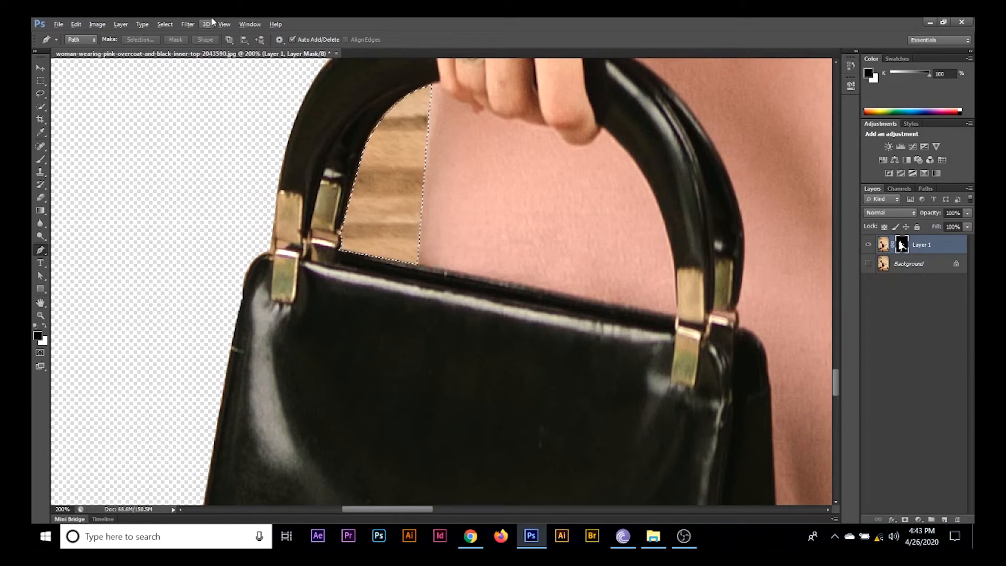
{"action": "key", "text": "alt+BackSpace"}
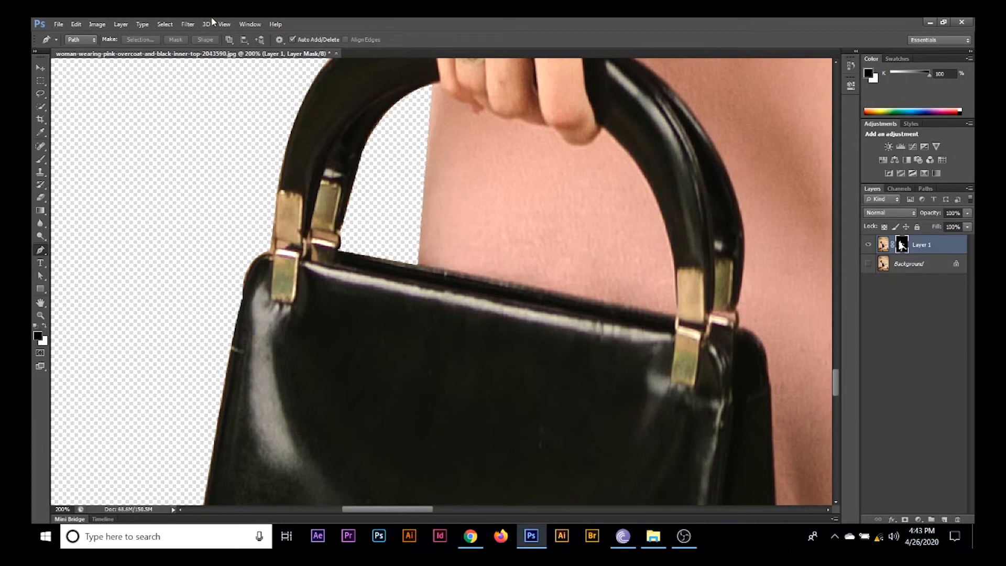
- Disable and re-enable Layer 1's mask to compare the whole cutout with the original photo
{"action": "key", "text": "z"}
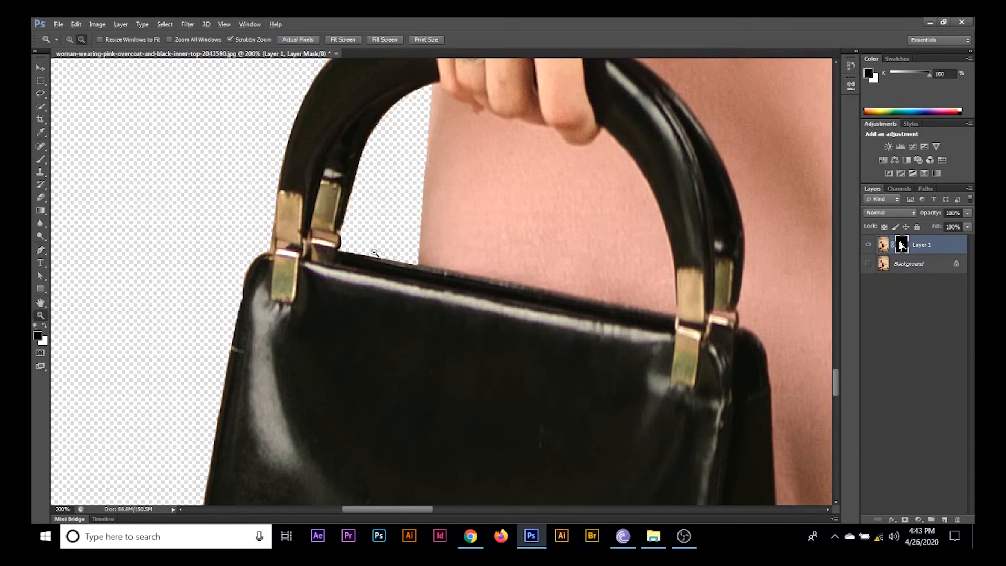
{"action": "scroll", "coordinate": [461, 240], "scroll_direction": "down", "scroll_amount": 5}
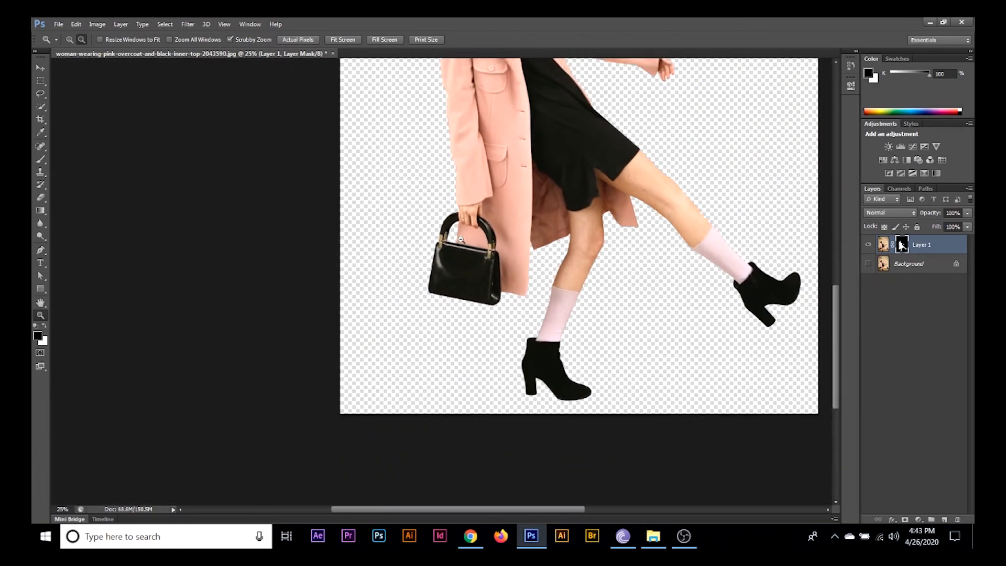
{"action": "scroll", "coordinate": [461, 240], "scroll_direction": "down", "scroll_amount": 1}
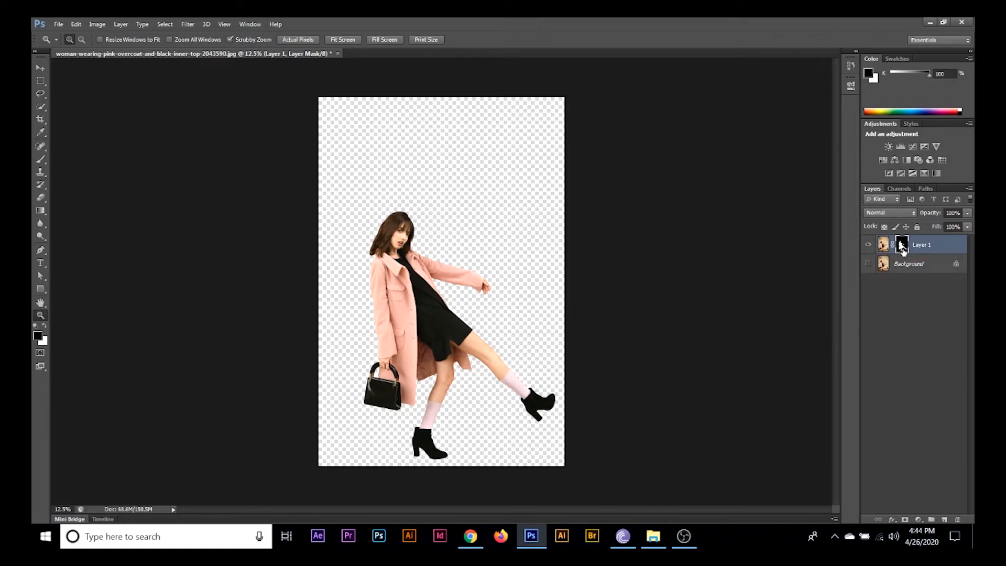
{"action": "left_click", "coordinate": [903, 252], "text": "shift"}
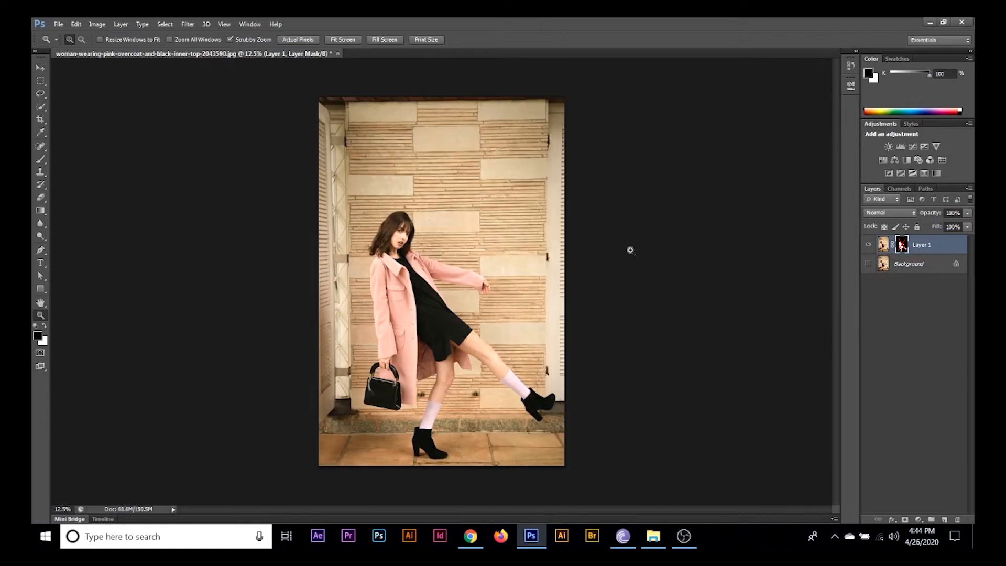
{"action": "left_click", "coordinate": [902, 248], "text": "shift"}
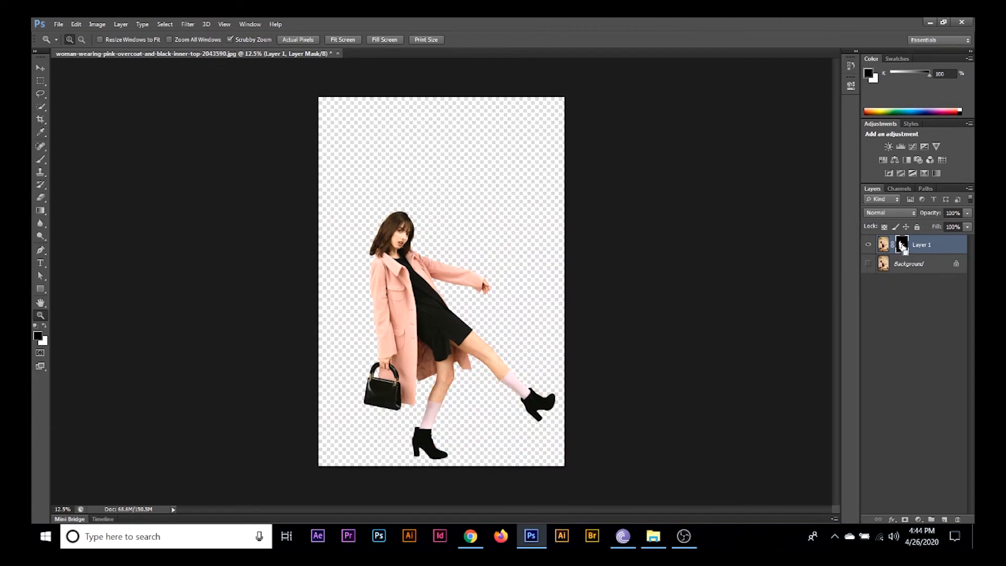
- Open the save dialog for the document and cancel it
{"action": "key", "text": "ctrl+s"}
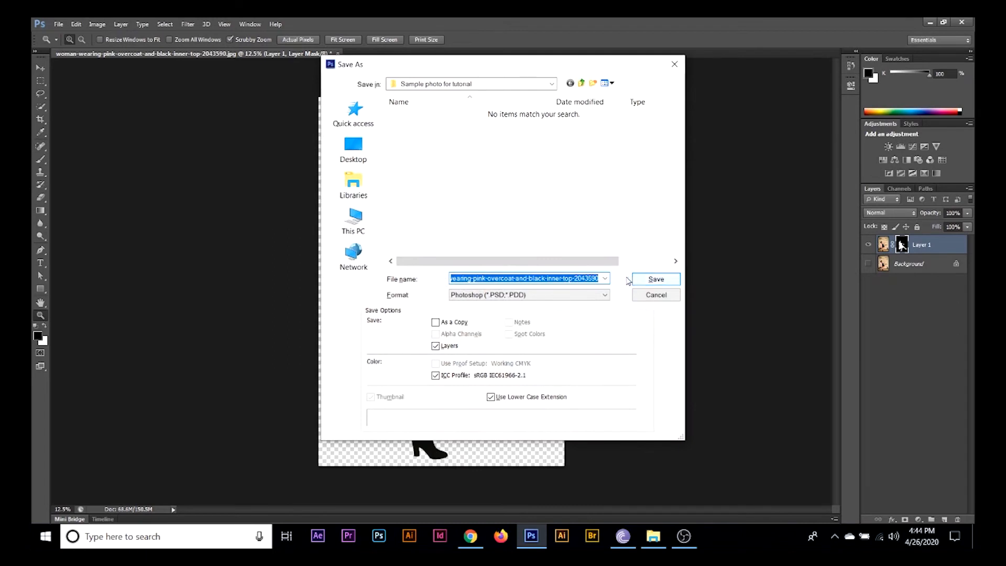
{"action": "key", "text": "Escape"}
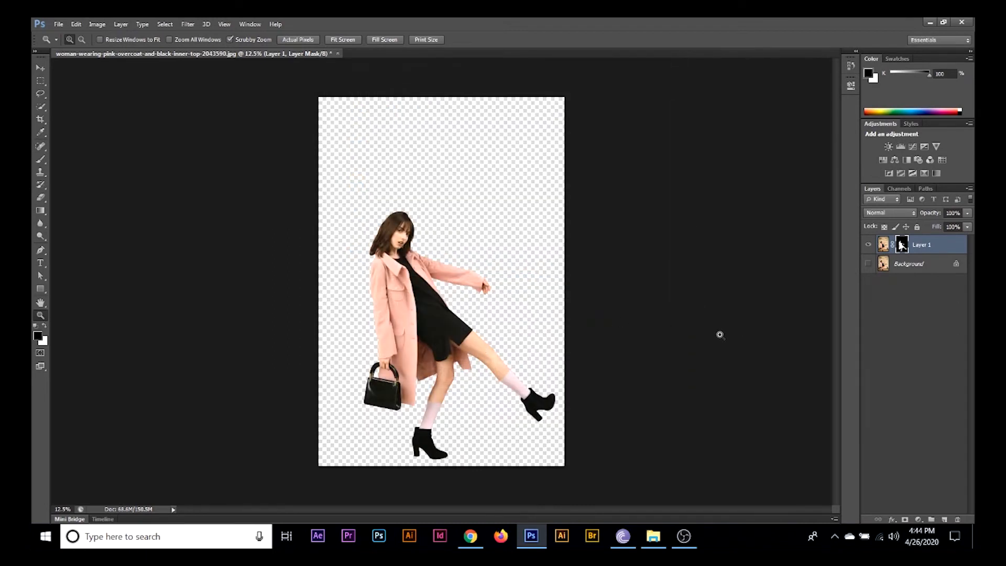
- Review the Pen tool's drawing modes and its related tools, choosing the Convert Point Tool
{"action": "left_click", "coordinate": [449, 341]}
{"action": "left_click", "coordinate": [449, 347]}
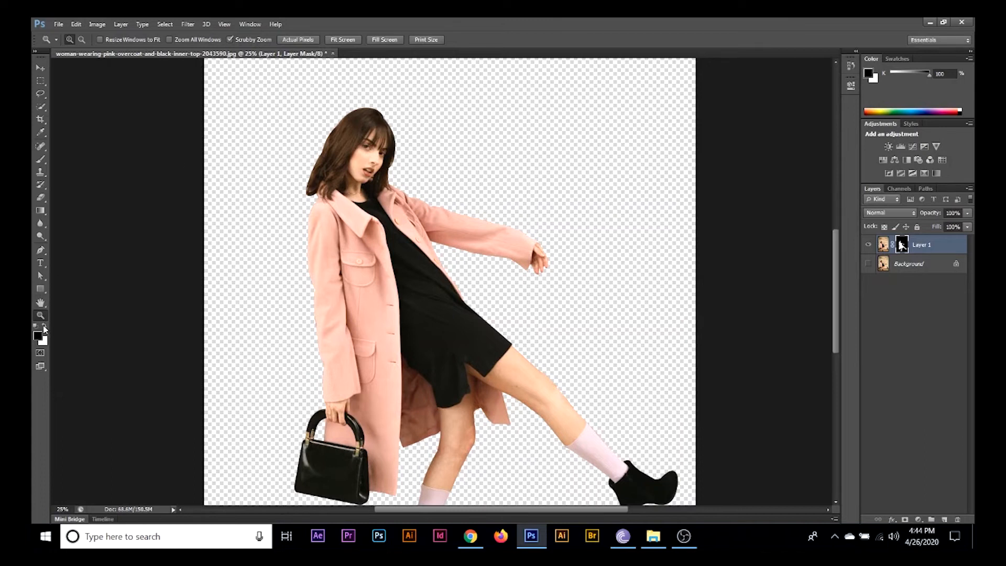
{"action": "key", "text": "p"}
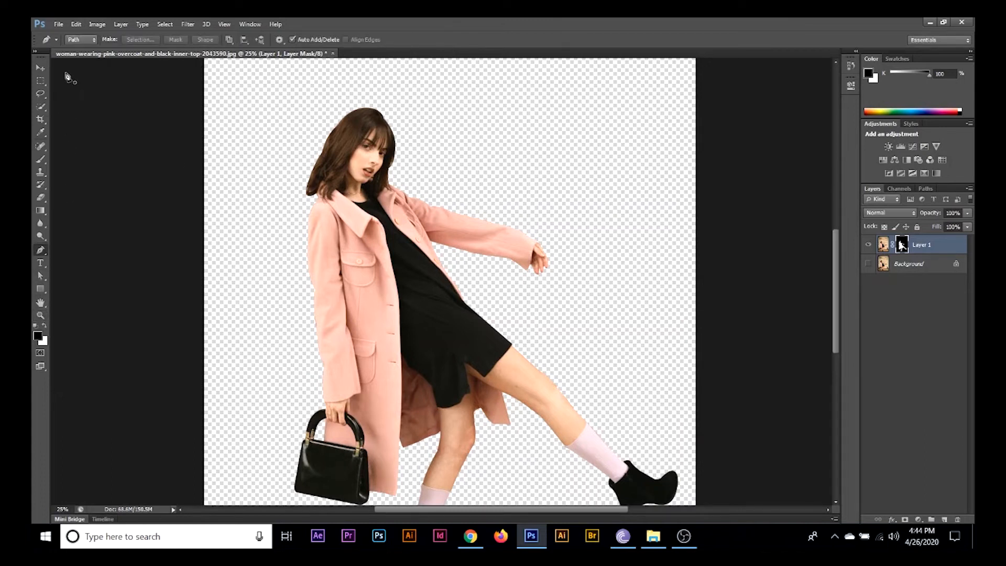
{"action": "left_click", "coordinate": [81, 40]}
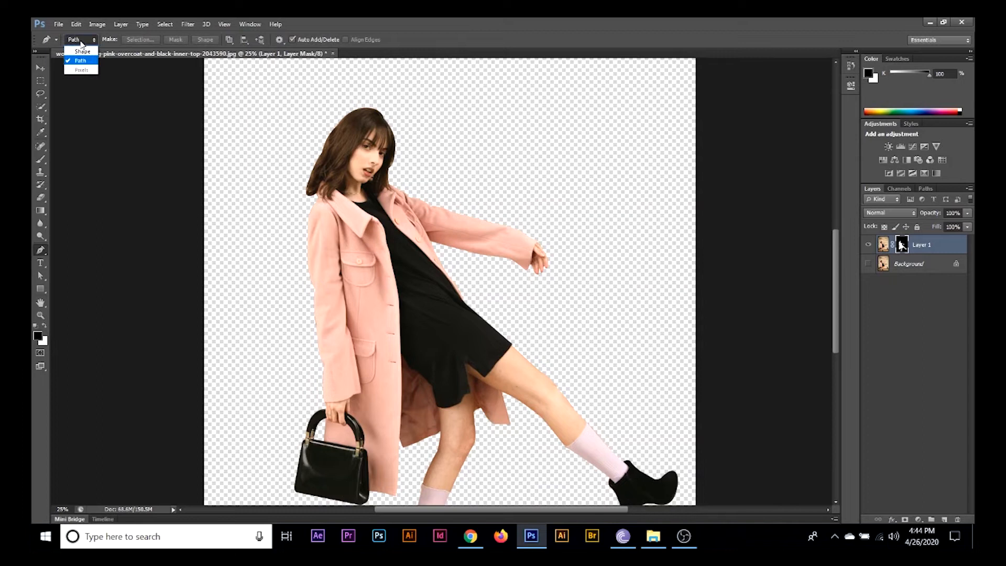
{"action": "left_click", "coordinate": [81, 44]}
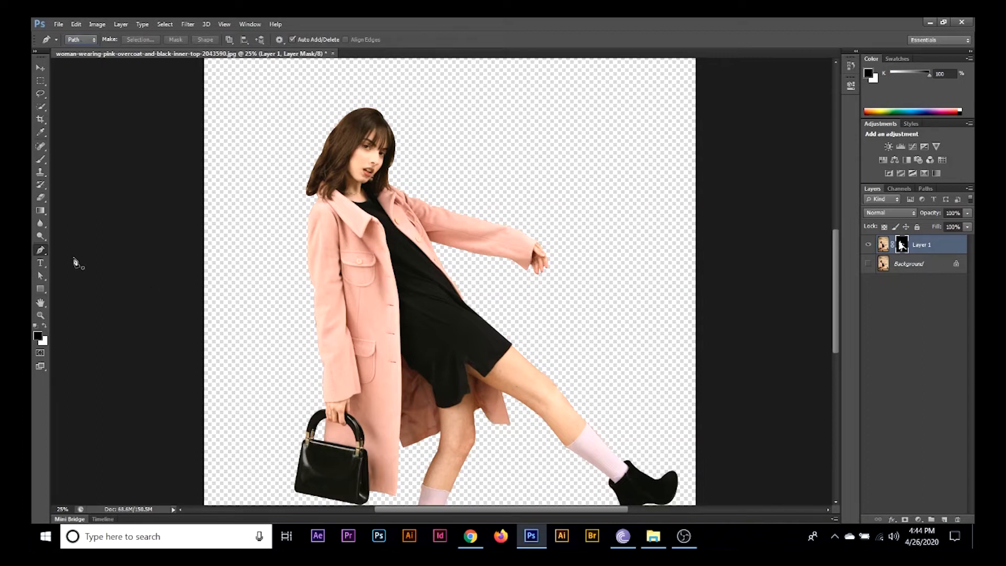
{"action": "right_click", "coordinate": [44, 257]}
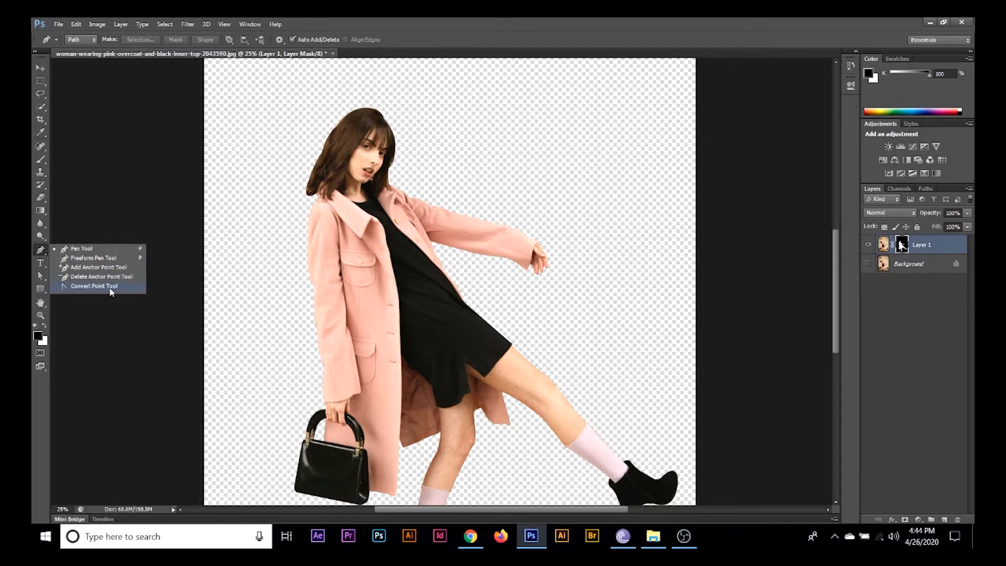
{"action": "left_click", "coordinate": [95, 286]}
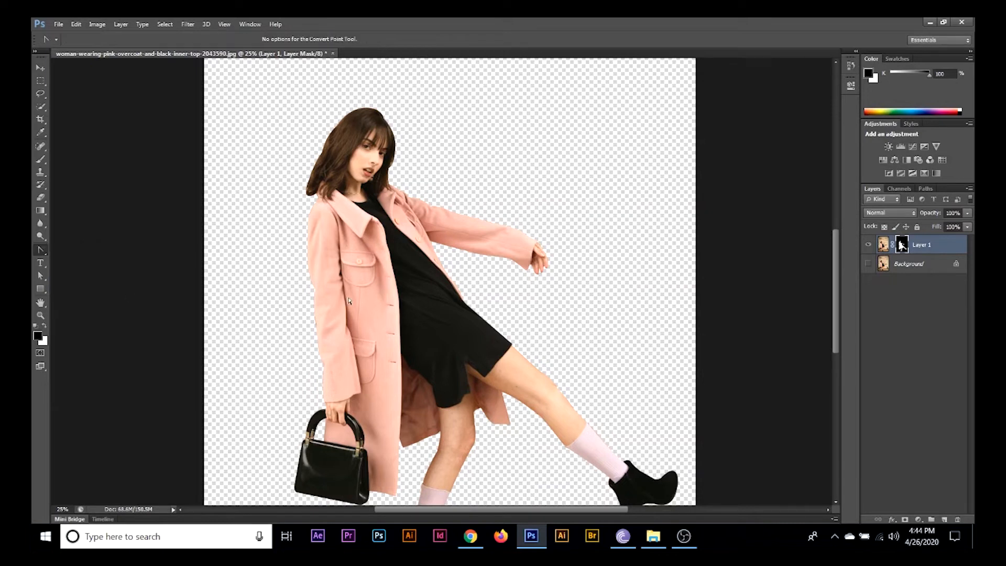
- Draw a short curved test path over the coat front, adjust its anchor point, and delete the path
{"action": "key", "text": "p"}
{"action": "left_click", "coordinate": [360, 240]}
{"action": "left_click_drag", "start_coordinate": [400, 288], "coordinate": [402, 319]}
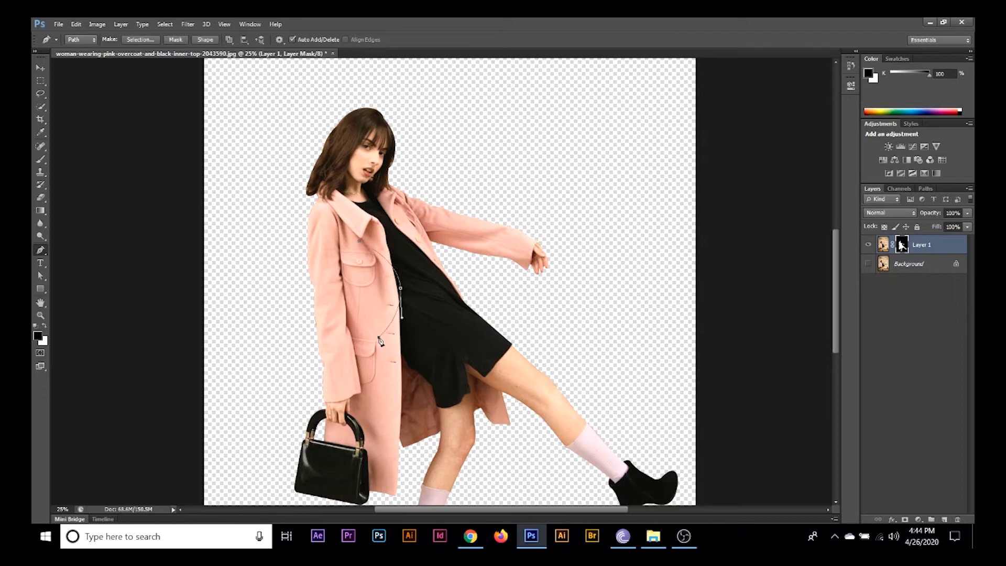
{"action": "left_click", "coordinate": [379, 339]}
{"action": "left_click", "coordinate": [387, 262]}
{"action": "left_click", "coordinate": [401, 290], "text": "alt"}
{"action": "left_click_drag", "start_coordinate": [401, 289], "coordinate": [480, 300]}
{"action": "key", "text": "Delete"}
{"action": "key", "text": "Delete"}
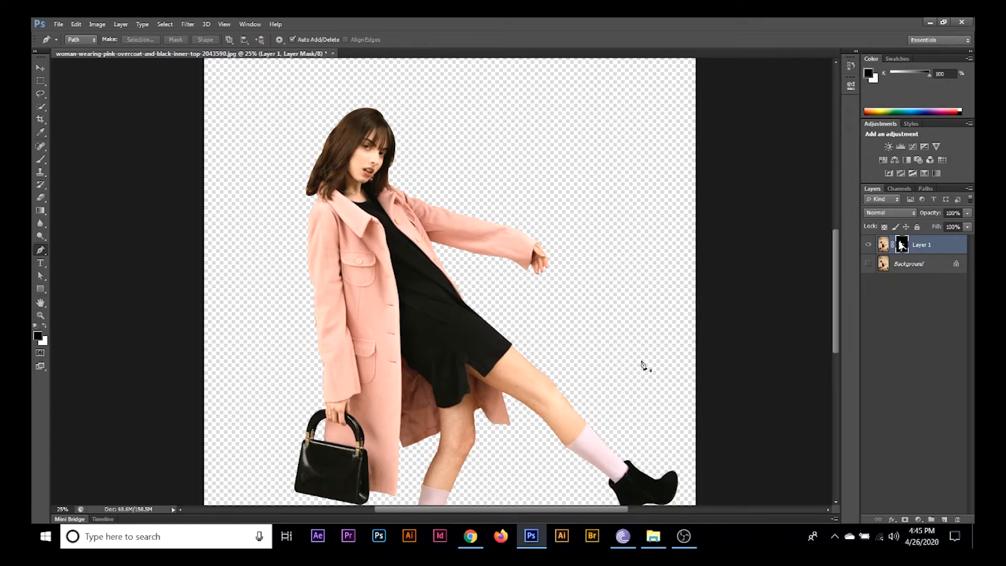
- Add a new layer above Layer 1 and set the foreground colour to grey, RGB 150, 150, 150
{"action": "left_click_drag", "start_coordinate": [509, 339], "coordinate": [494, 196]}
{"action": "key", "text": "z"}
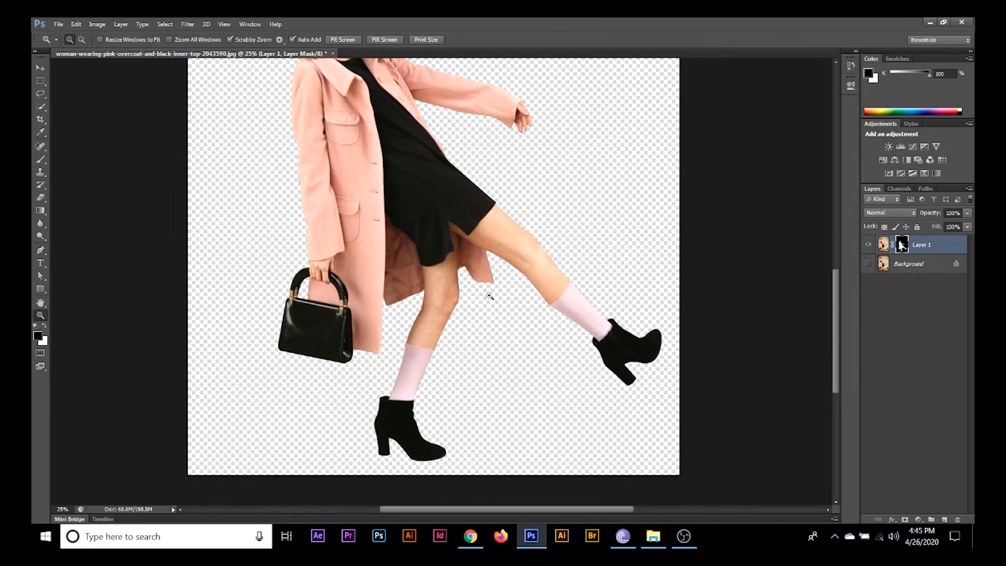
{"action": "left_click", "coordinate": [472, 251], "text": "alt"}
{"action": "left_click", "coordinate": [472, 251], "text": "alt"}
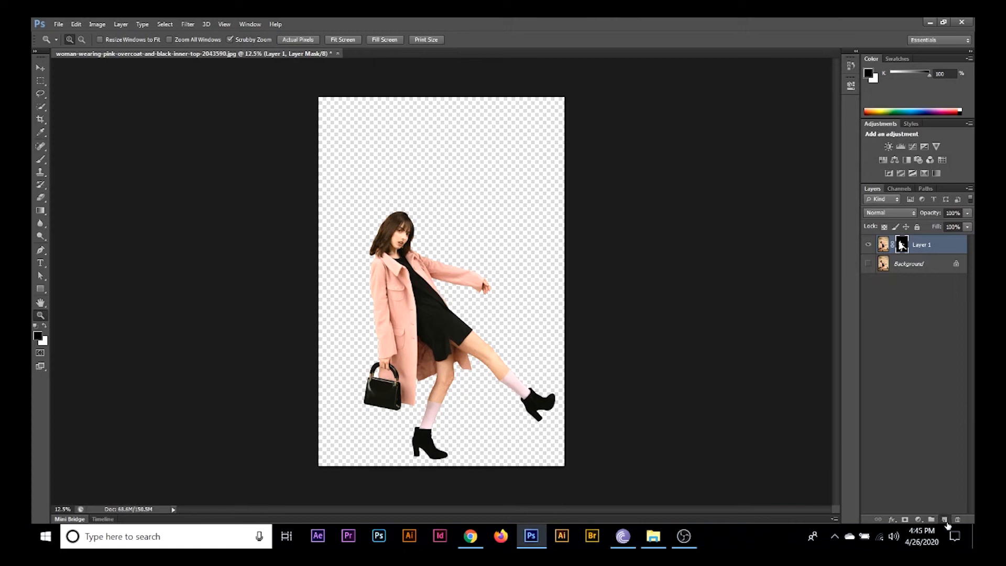
{"action": "left_click", "coordinate": [945, 520]}
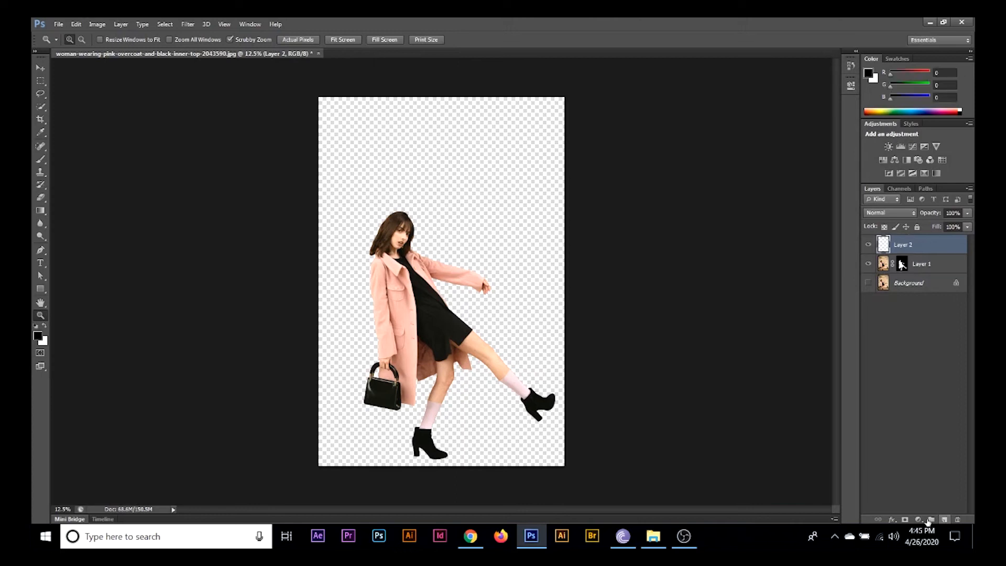
{"action": "left_click", "coordinate": [39, 335]}
{"action": "left_click_drag", "start_coordinate": [388, 215], "coordinate": [364, 211]}
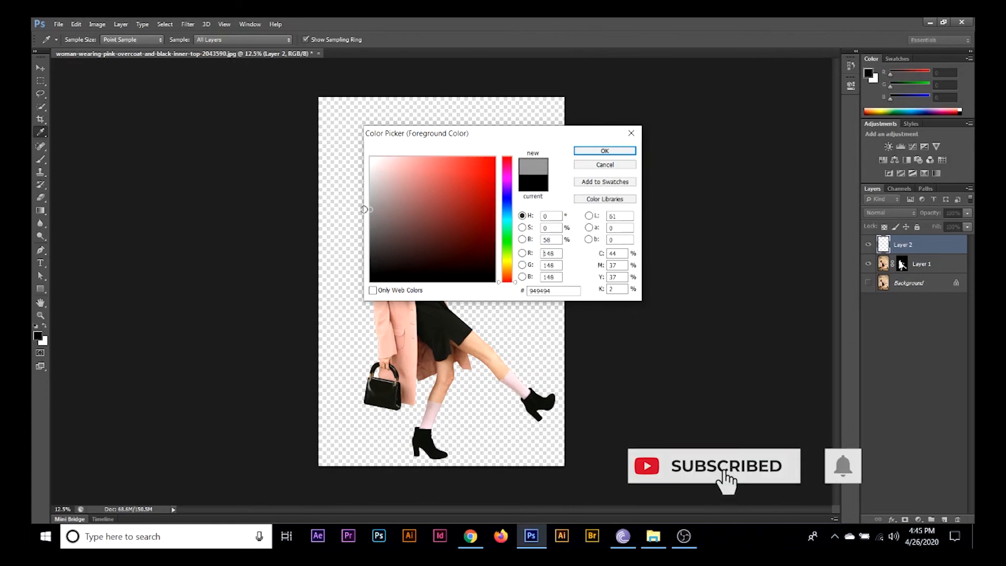
{"action": "left_click", "coordinate": [605, 150]}
- Fill the new layer with the grey foreground colour and move it below Layer 1
{"action": "key", "text": "z"}
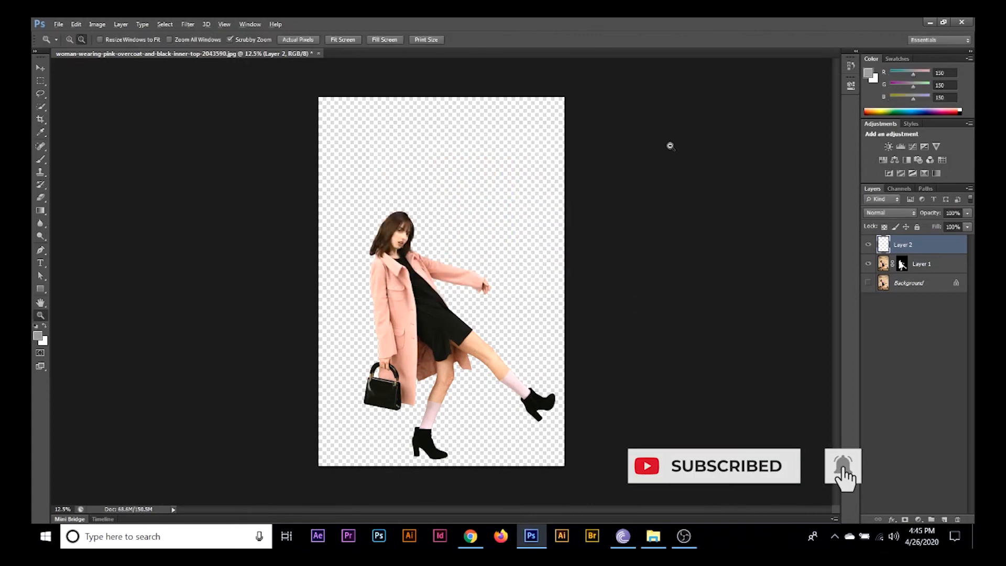
{"action": "key", "text": "alt+BackSpace"}
{"action": "left_click_drag", "start_coordinate": [940, 247], "coordinate": [937, 271]}
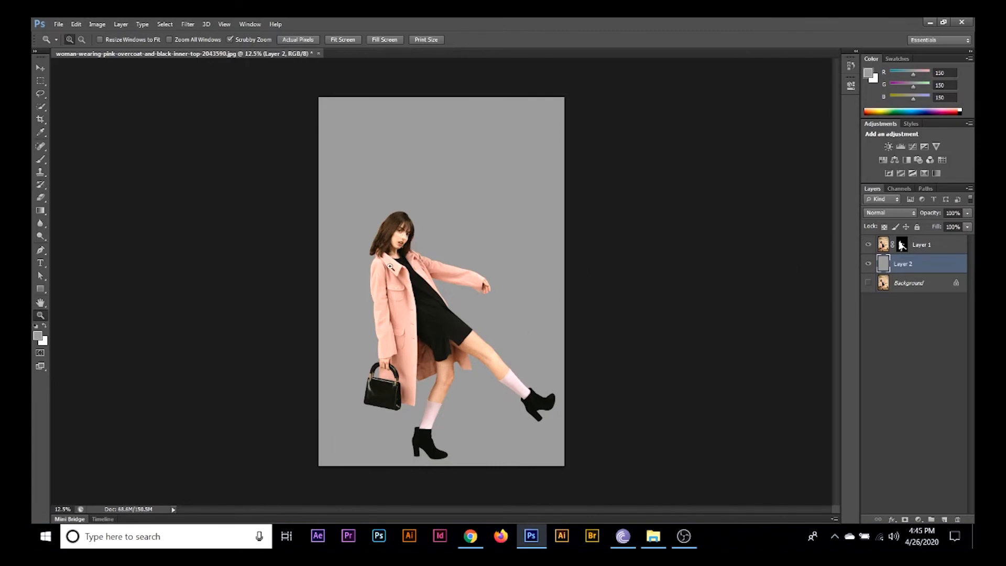
- Inspect the cutout's edges against the grey background, target Layer 1's mask, and compare the image with the mask off and on
{"action": "left_click_drag", "start_coordinate": [408, 231], "coordinate": [409, 230]}
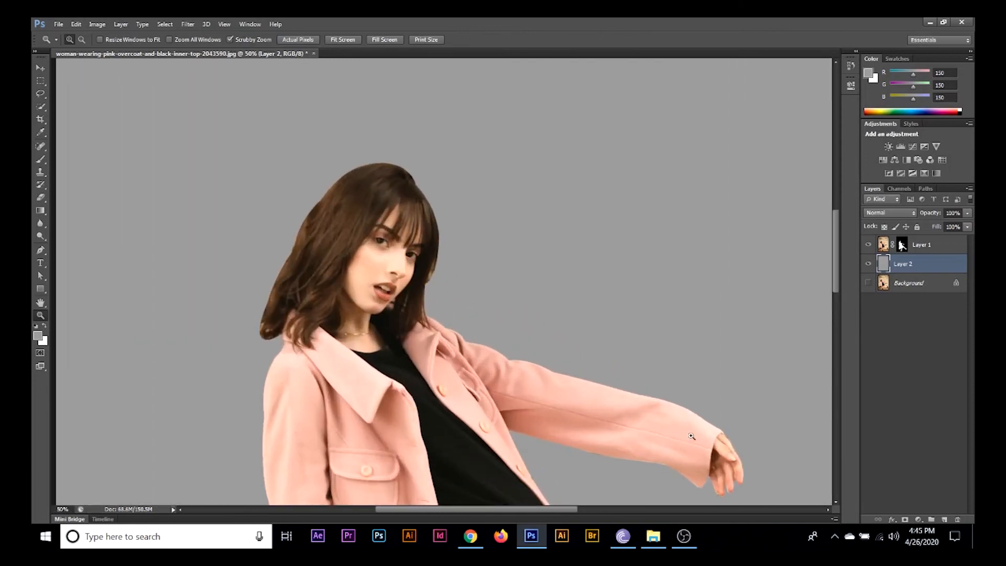
{"action": "left_click_drag", "start_coordinate": [677, 434], "coordinate": [647, 198]}
{"action": "left_click_drag", "start_coordinate": [599, 256], "coordinate": [579, 154]}
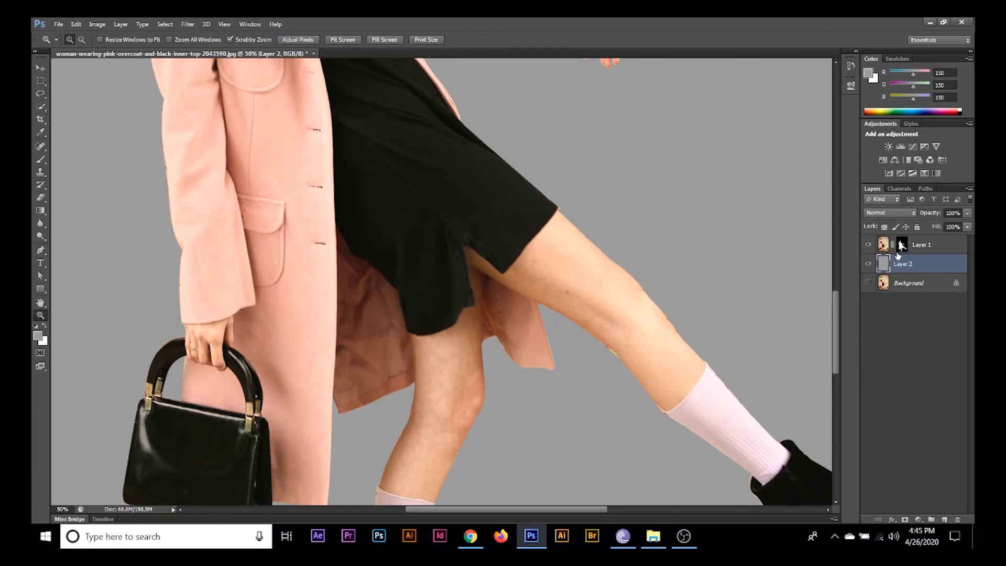
{"action": "left_click", "coordinate": [902, 248]}
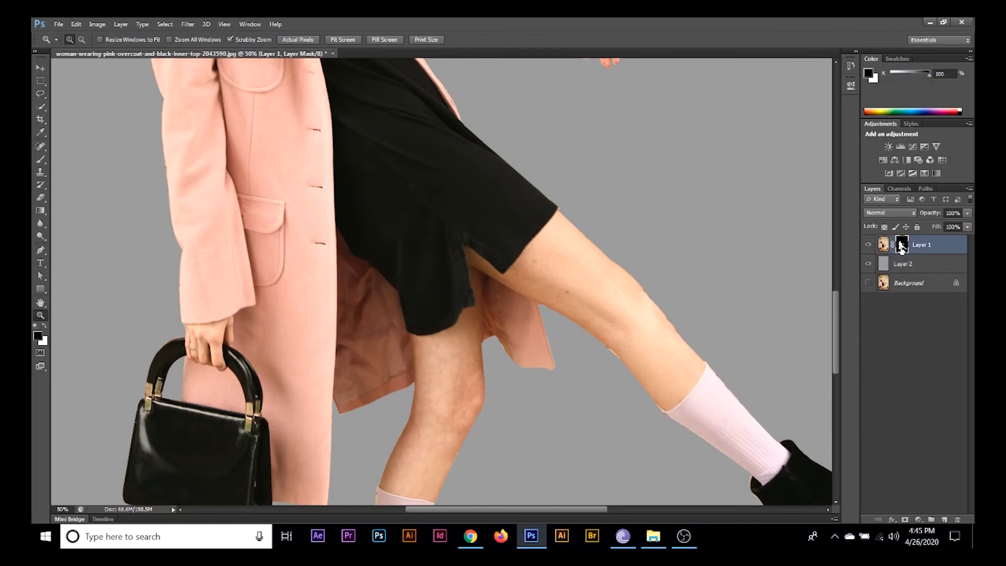
{"action": "left_click", "coordinate": [902, 249], "text": "shift"}
{"action": "left_click", "coordinate": [902, 246], "text": "shift"}
{"action": "scroll", "coordinate": [548, 438], "scroll_direction": "down", "scroll_amount": 5}
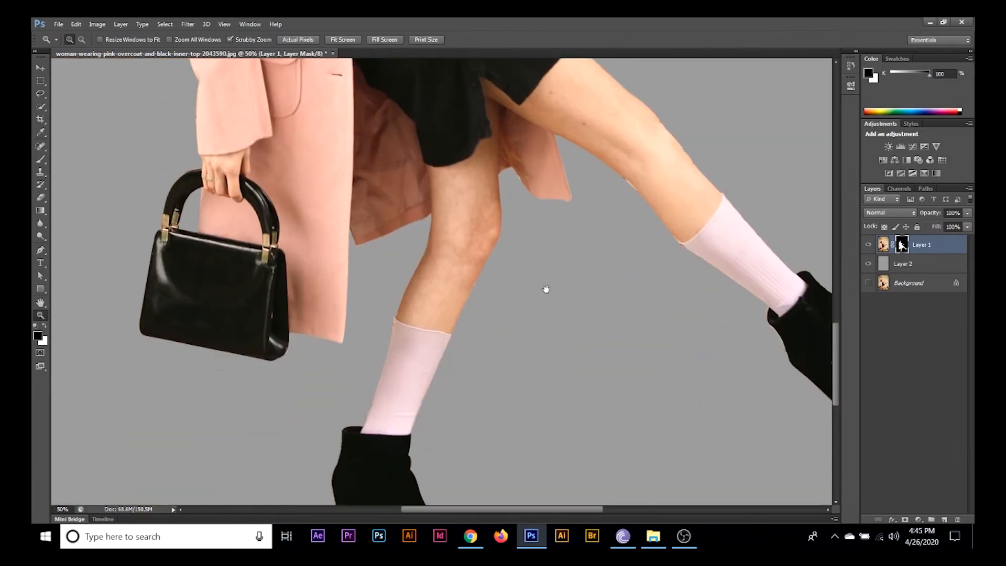
- Outline the leftover background fringe under the raised leg's knee with the Pen tool, and fill the selection with black on the mask
{"action": "scroll", "coordinate": [667, 217], "scroll_direction": "down", "scroll_amount": 1}
{"action": "left_click", "coordinate": [652, 193]}
{"action": "left_click", "coordinate": [650, 185]}
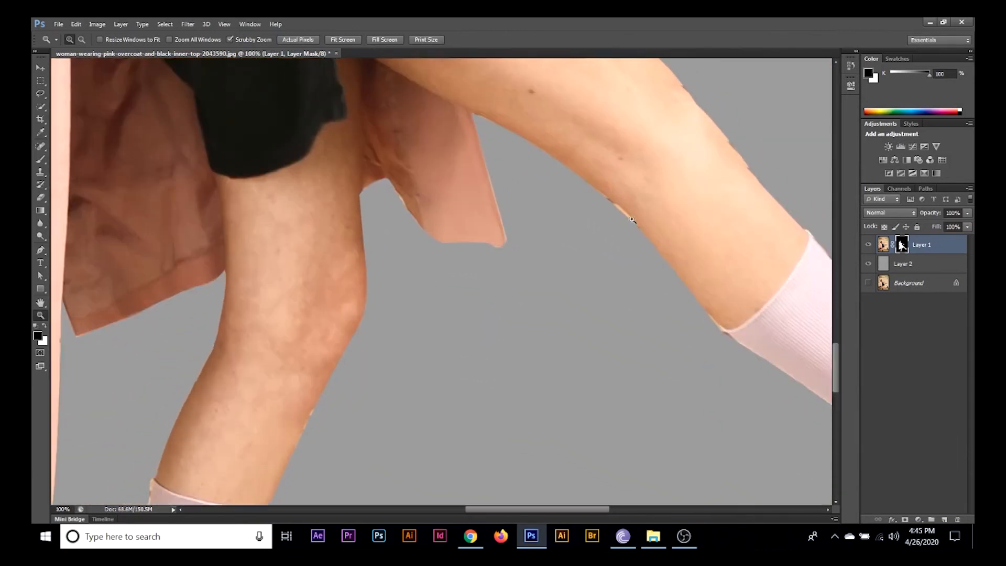
{"action": "left_click", "coordinate": [622, 223]}
{"action": "key", "text": "p"}
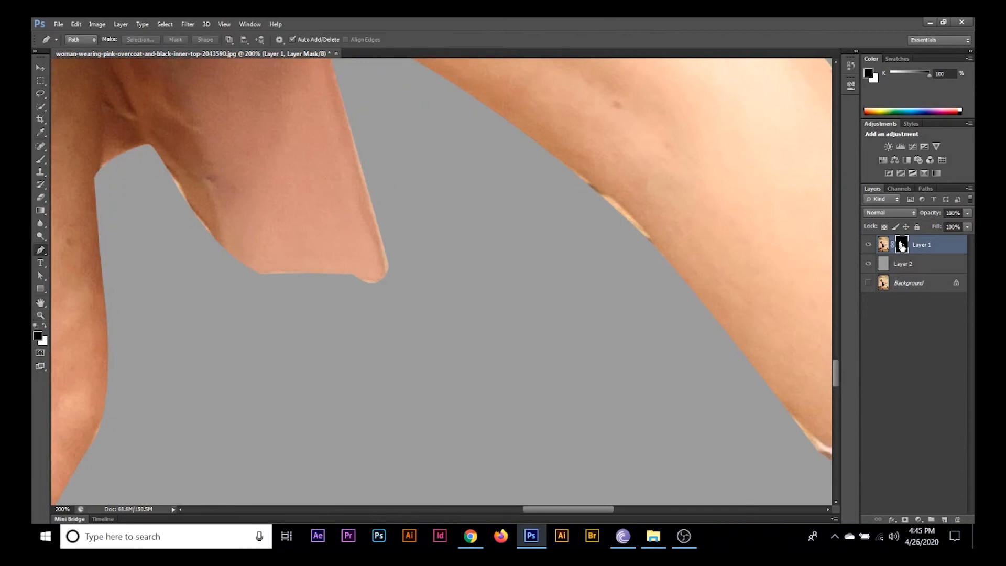
{"action": "left_click", "coordinate": [558, 159]}
{"action": "left_click_drag", "start_coordinate": [662, 256], "coordinate": [689, 308]}
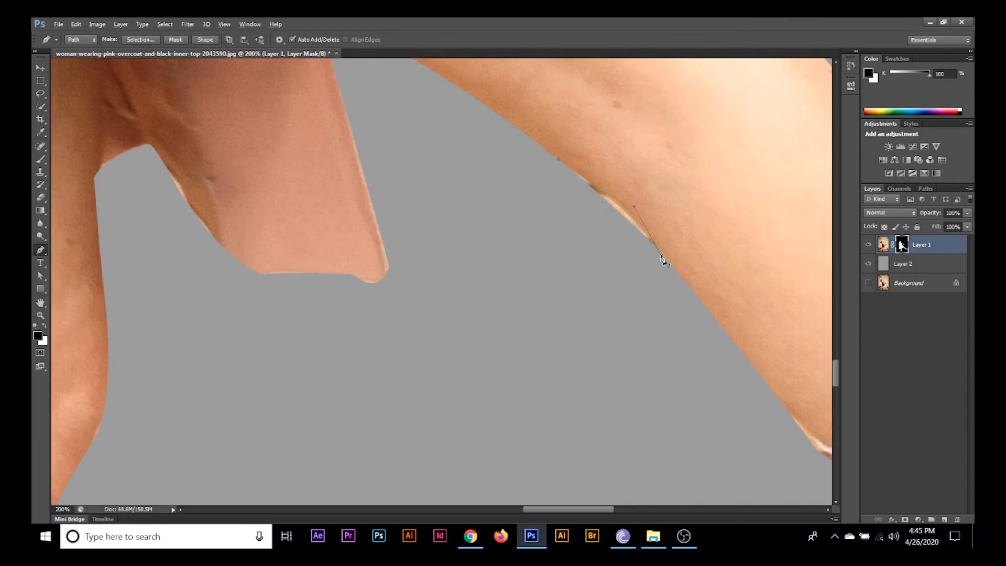
{"action": "left_click_drag", "start_coordinate": [558, 170], "coordinate": [530, 125]}
{"action": "left_click_drag", "start_coordinate": [558, 160], "coordinate": [570, 166]}
{"action": "key", "text": "ctrl+Return"}
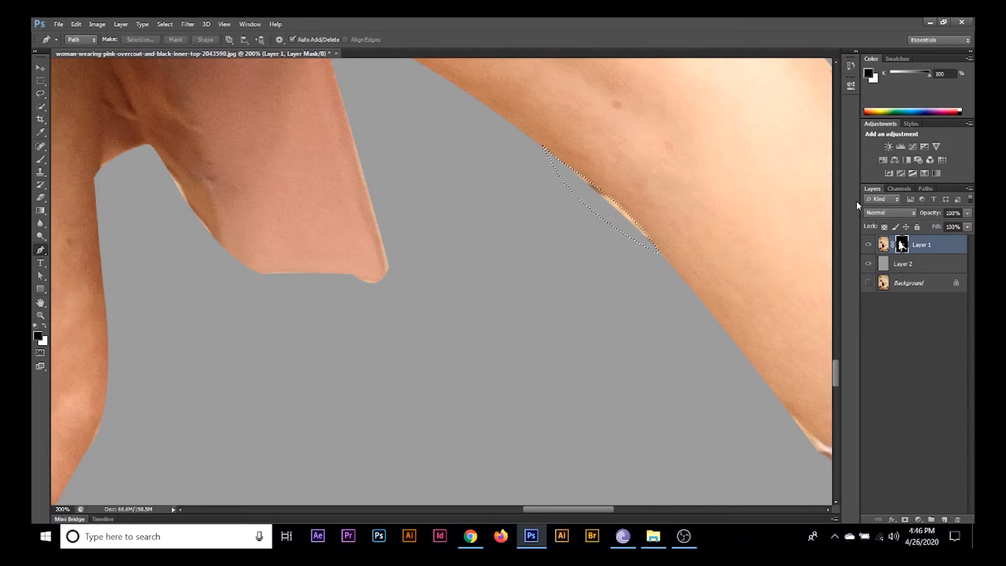
{"action": "key", "text": "alt+BackSpace"}
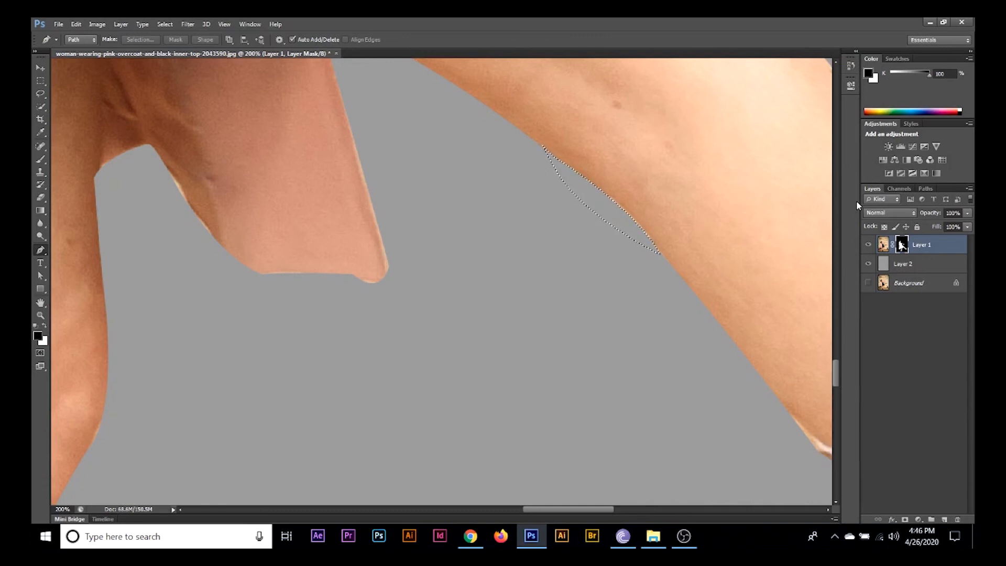
{"action": "key", "text": "ctrl+d"}
- Outline the leftover fringe where the raised leg's calf meets the sock, and hide it with black on Layer 1's mask
{"action": "left_click_drag", "start_coordinate": [542, 296], "coordinate": [339, 148]}
{"action": "left_click", "coordinate": [589, 269]}
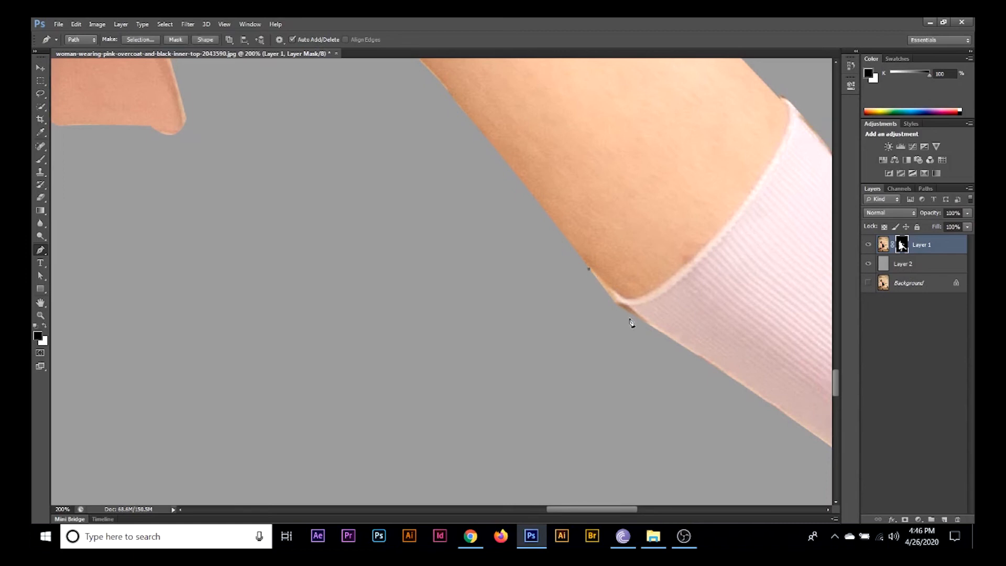
{"action": "left_click", "coordinate": [657, 333]}
{"action": "left_click_drag", "start_coordinate": [656, 331], "coordinate": [687, 364]}
{"action": "left_click", "coordinate": [616, 391]}
{"action": "left_click", "coordinate": [575, 351]}
{"action": "left_click_drag", "start_coordinate": [545, 297], "coordinate": [532, 253]}
{"action": "left_click_drag", "start_coordinate": [589, 269], "coordinate": [610, 293]}
{"action": "key", "text": "ctrl+Return"}
{"action": "key", "text": "ctrl+d"}
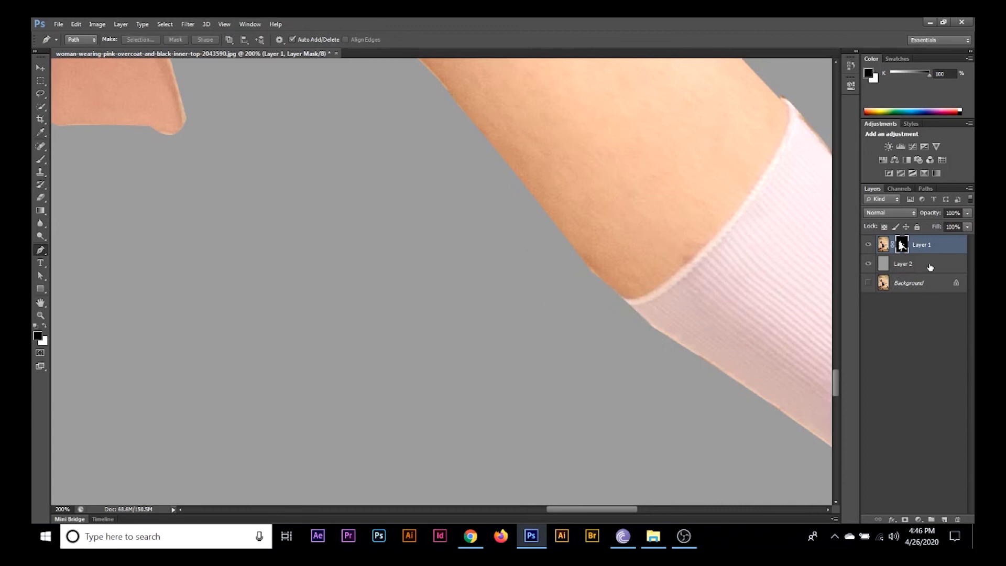
- Compare the leg with the mask off and on, and black out a thin pen-drawn strip inside the calf's lower edge above the sock
{"action": "left_click", "coordinate": [903, 246], "text": "shift"}
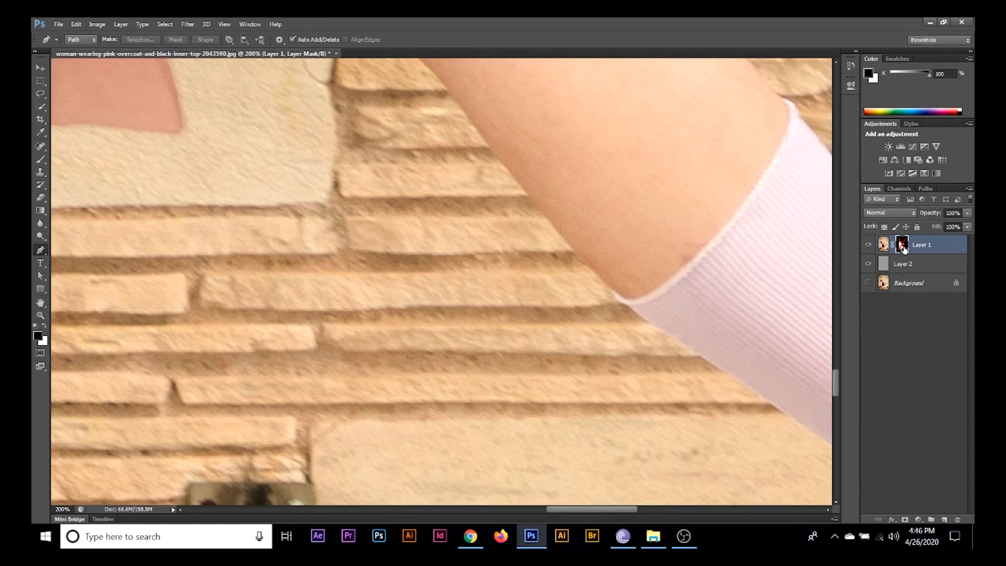
{"action": "left_click", "coordinate": [903, 246], "text": "shift"}
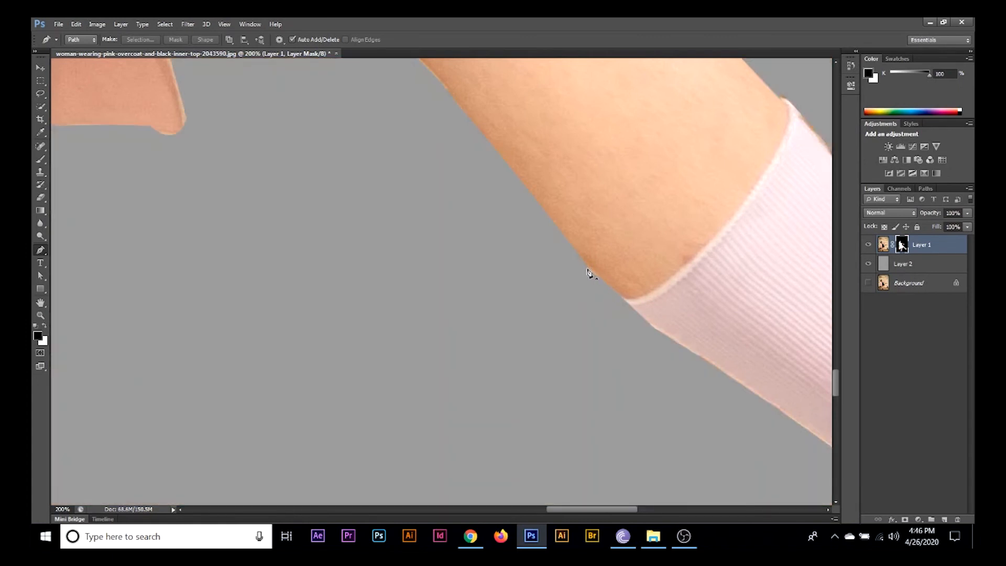
{"action": "left_click", "coordinate": [565, 231]}
{"action": "left_click_drag", "start_coordinate": [632, 303], "coordinate": [652, 342]}
{"action": "left_click_drag", "start_coordinate": [548, 238], "coordinate": [608, 299]}
{"action": "key", "text": "ctrl+alt+z"}
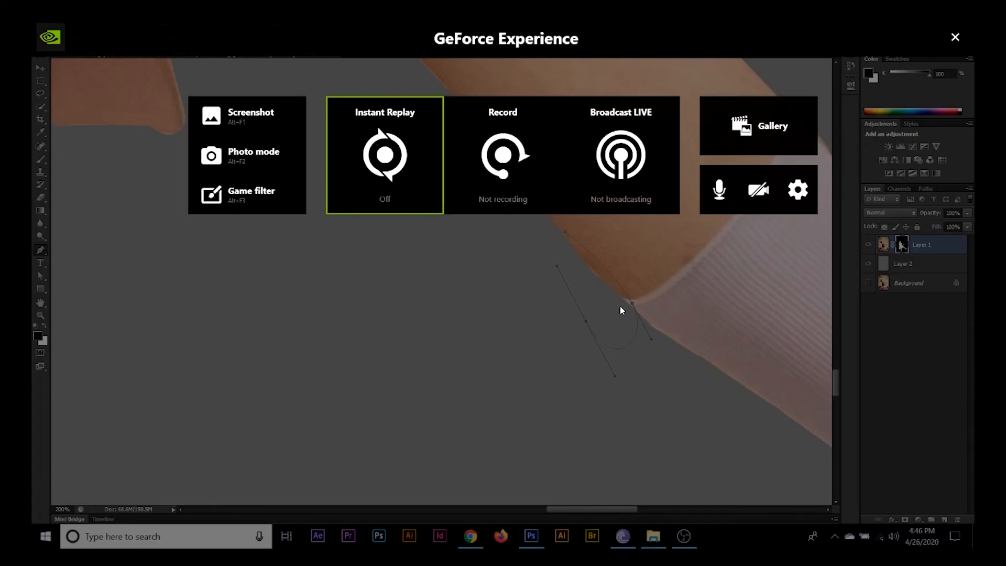
{"action": "key", "text": "Escape"}
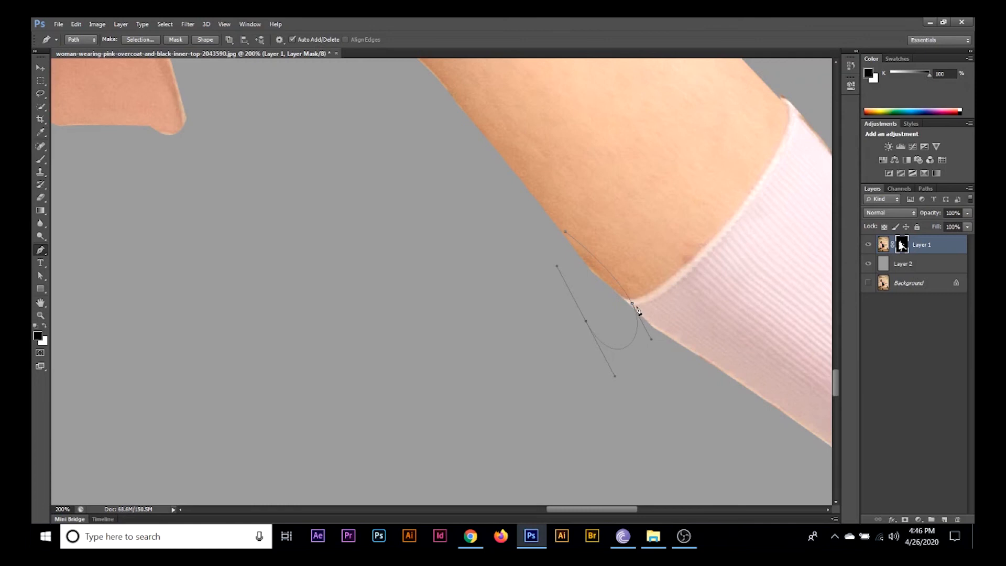
{"action": "key", "text": "ctrl+alt+z"}
{"action": "left_click", "coordinate": [633, 304], "text": "alt"}
{"action": "left_click_drag", "start_coordinate": [557, 227], "coordinate": [554, 218]}
{"action": "key", "text": "ctrl+Return"}
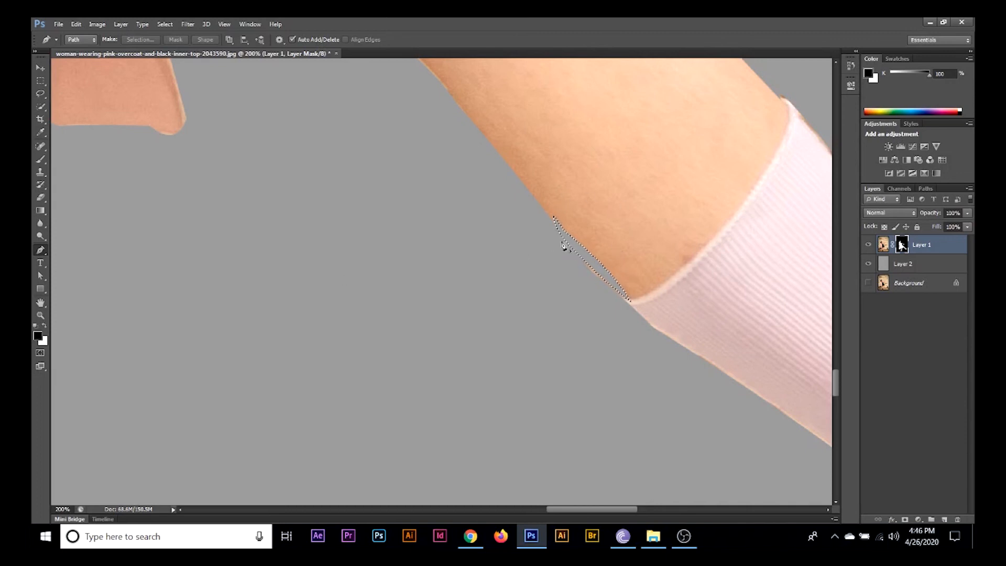
{"action": "key", "text": "ctrl+d"}
- Disable Layer 1's mask, trace the calf's true lower edge above the sock with the Pen tool, and convert the closed path to a selection
{"action": "left_click", "coordinate": [902, 245], "text": "shift"}
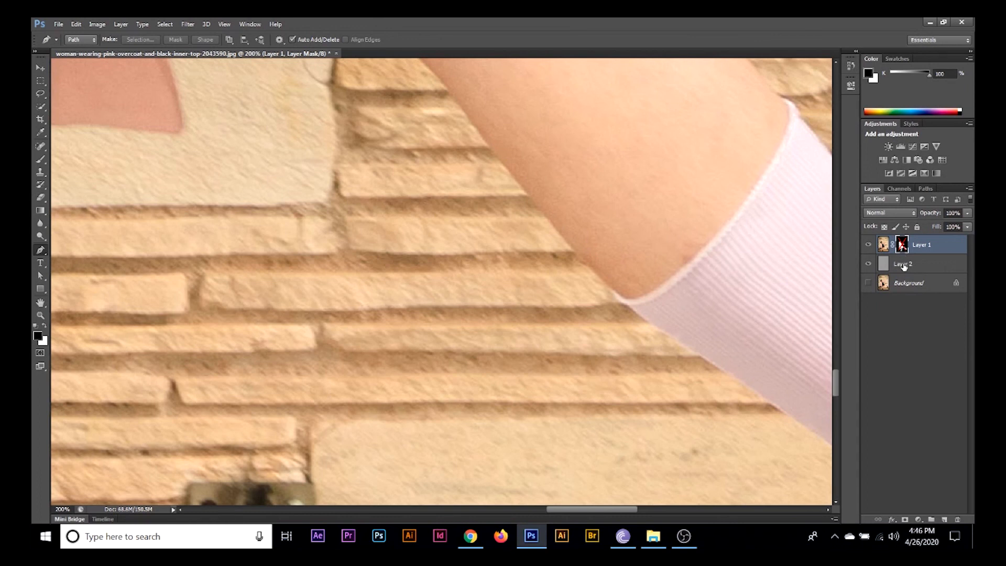
{"action": "left_click", "coordinate": [527, 195]}
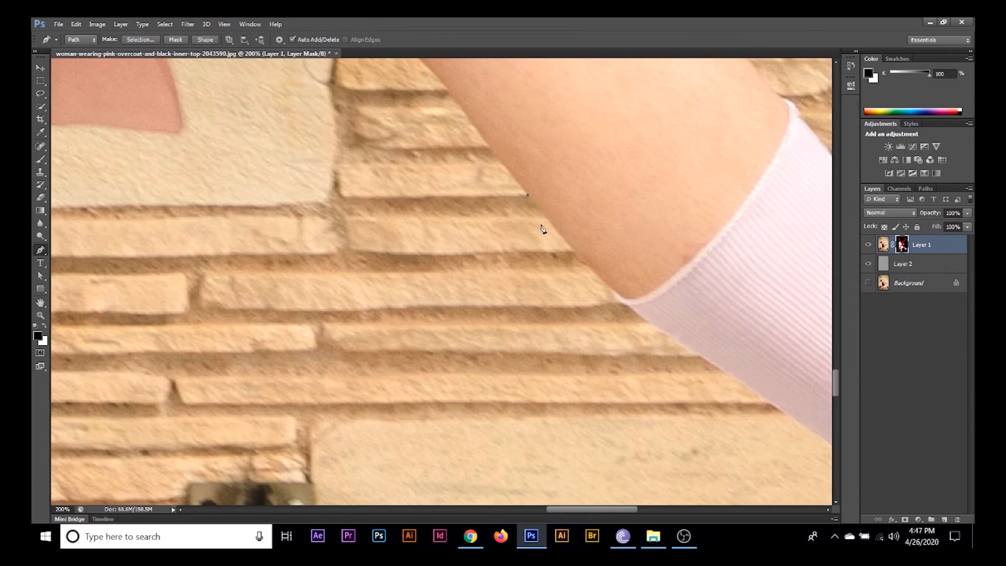
{"action": "left_click_drag", "start_coordinate": [604, 283], "coordinate": [648, 309]}
{"action": "left_click", "coordinate": [604, 284], "text": "alt"}
{"action": "left_click", "coordinate": [629, 306], "text": "alt"}
{"action": "left_click_drag", "start_coordinate": [649, 251], "coordinate": [620, 227]}
{"action": "left_click_drag", "start_coordinate": [607, 220], "coordinate": [591, 204]}
{"action": "left_click_drag", "start_coordinate": [584, 199], "coordinate": [542, 226]}
{"action": "key", "text": "ctrl+Return"}
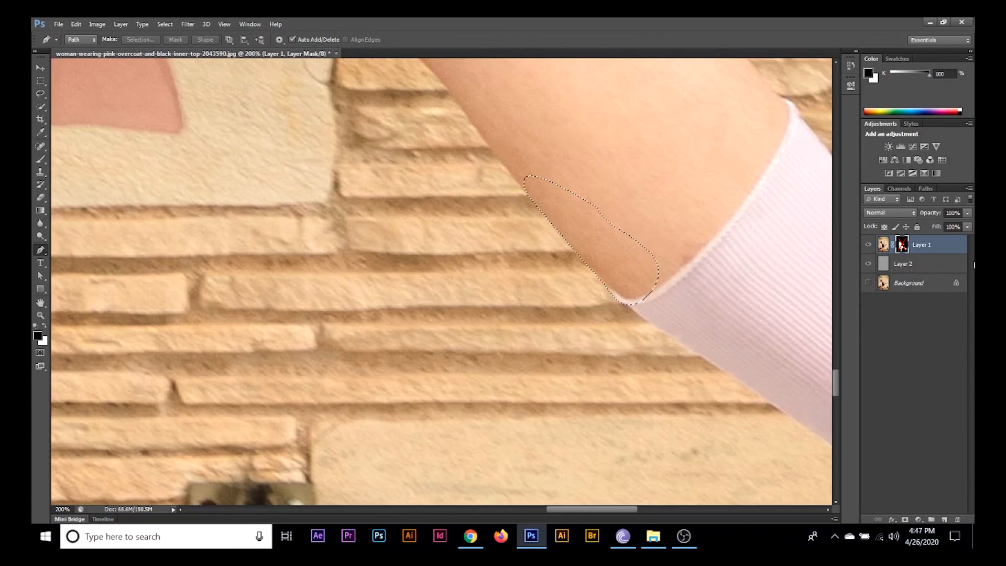
- Re-enable Layer 1's mask, fill the selected calf area with white to restore it, deselect, and review the whole figure
{"action": "left_click", "coordinate": [903, 245], "text": "shift"}
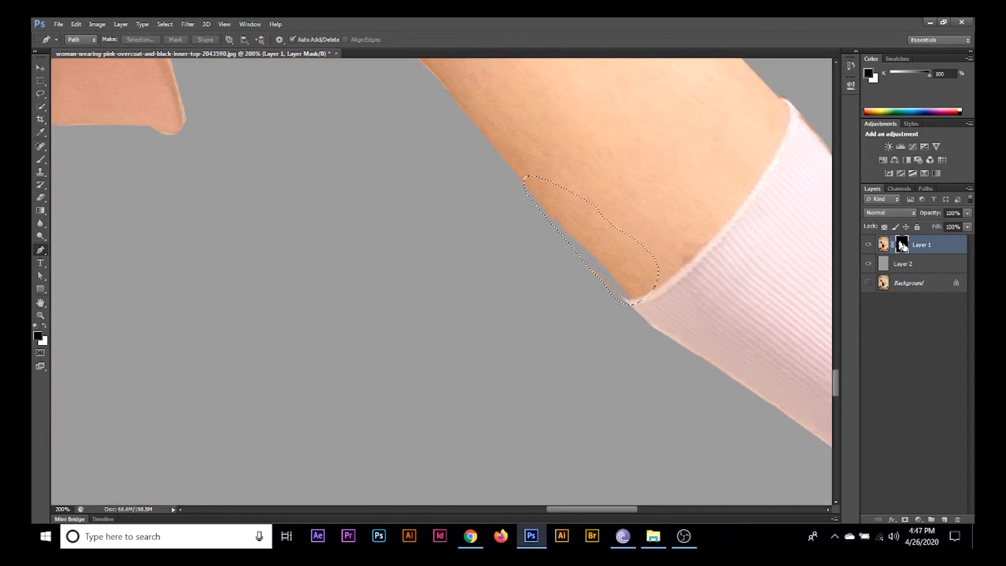
{"action": "key", "text": "x"}
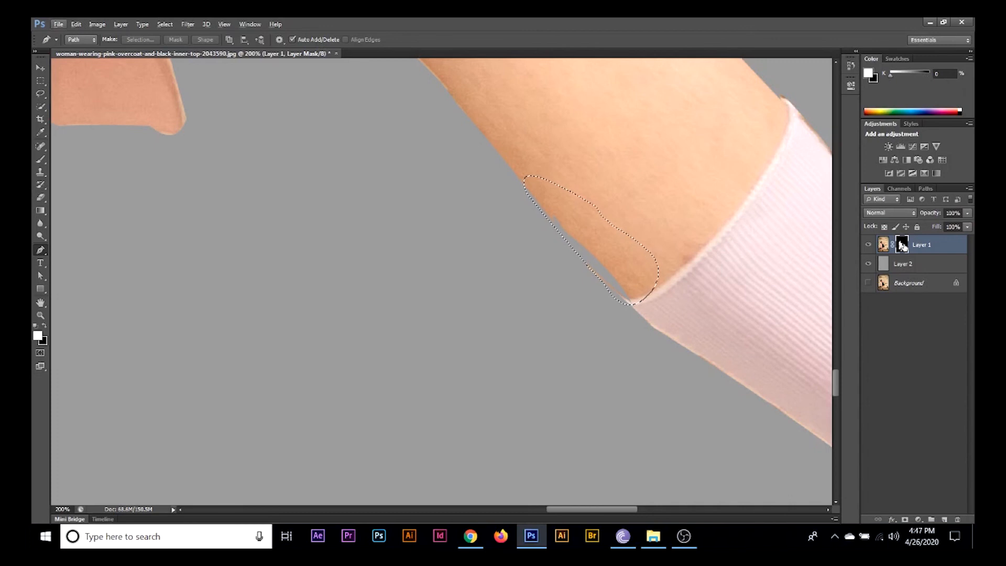
{"action": "key", "text": "alt+BackSpace"}
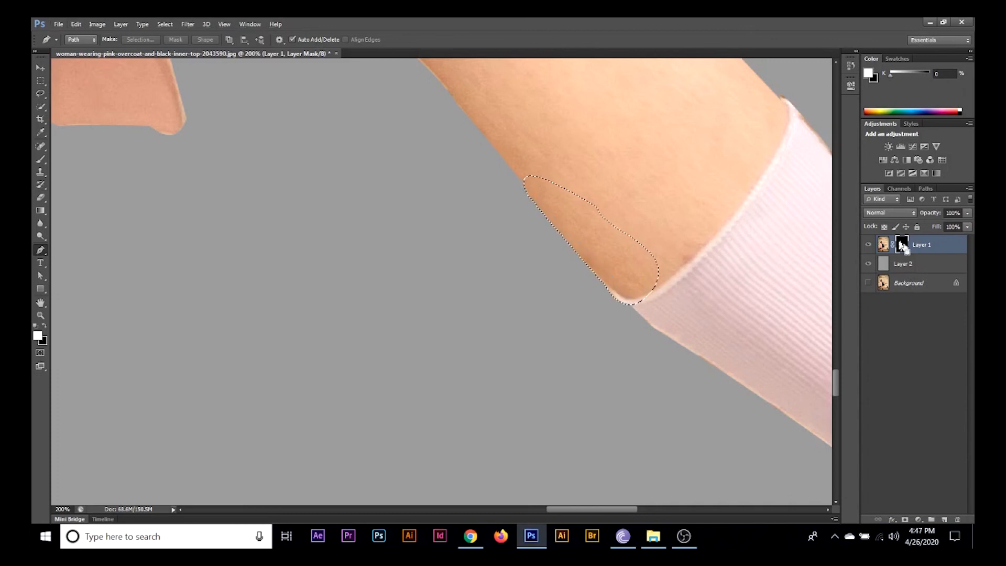
{"action": "key", "text": "ctrl+d"}
{"action": "key", "text": "z"}
{"action": "left_click", "coordinate": [623, 231], "text": "alt"}
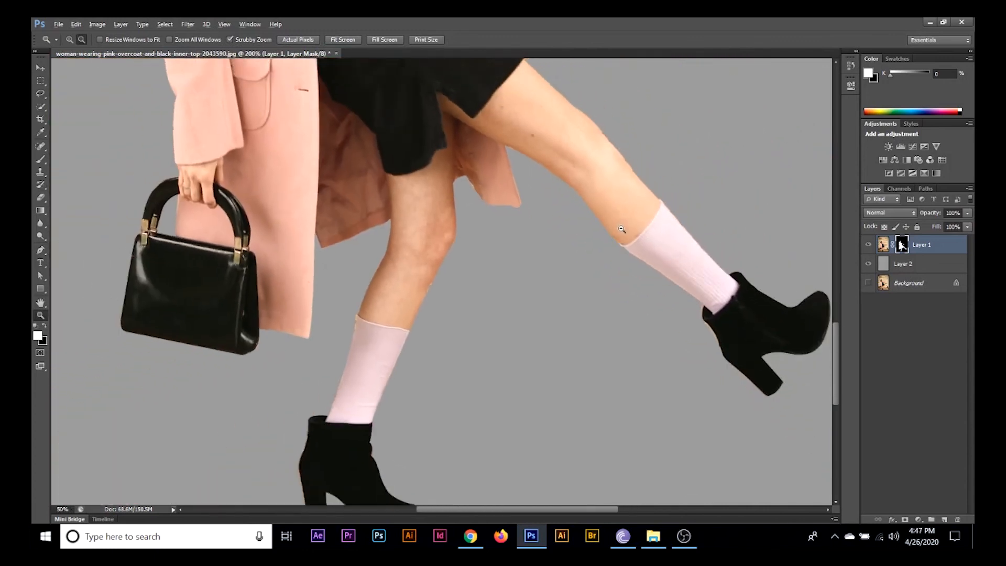
{"action": "left_click", "coordinate": [622, 229], "text": "alt"}
{"action": "left_click", "coordinate": [621, 229], "text": "alt"}
{"action": "left_click_drag", "start_coordinate": [631, 203], "coordinate": [510, 281]}
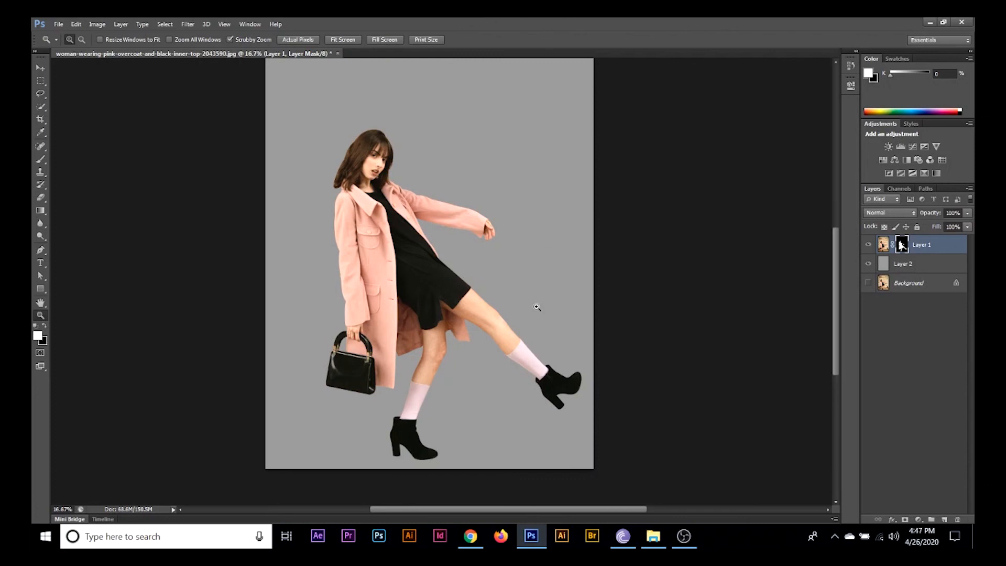